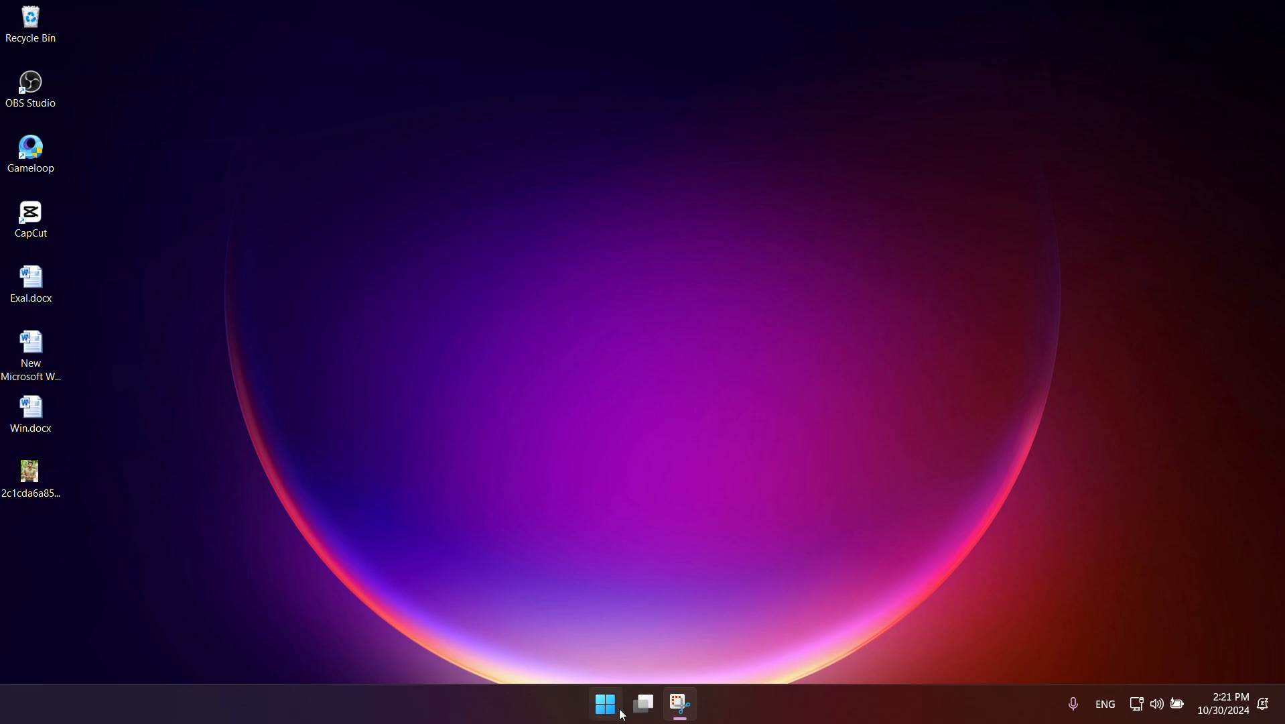
Step: Launch Adobe Photoshop 2023 from the recently used apps
left_click(609, 707)
left_click(562, 106)
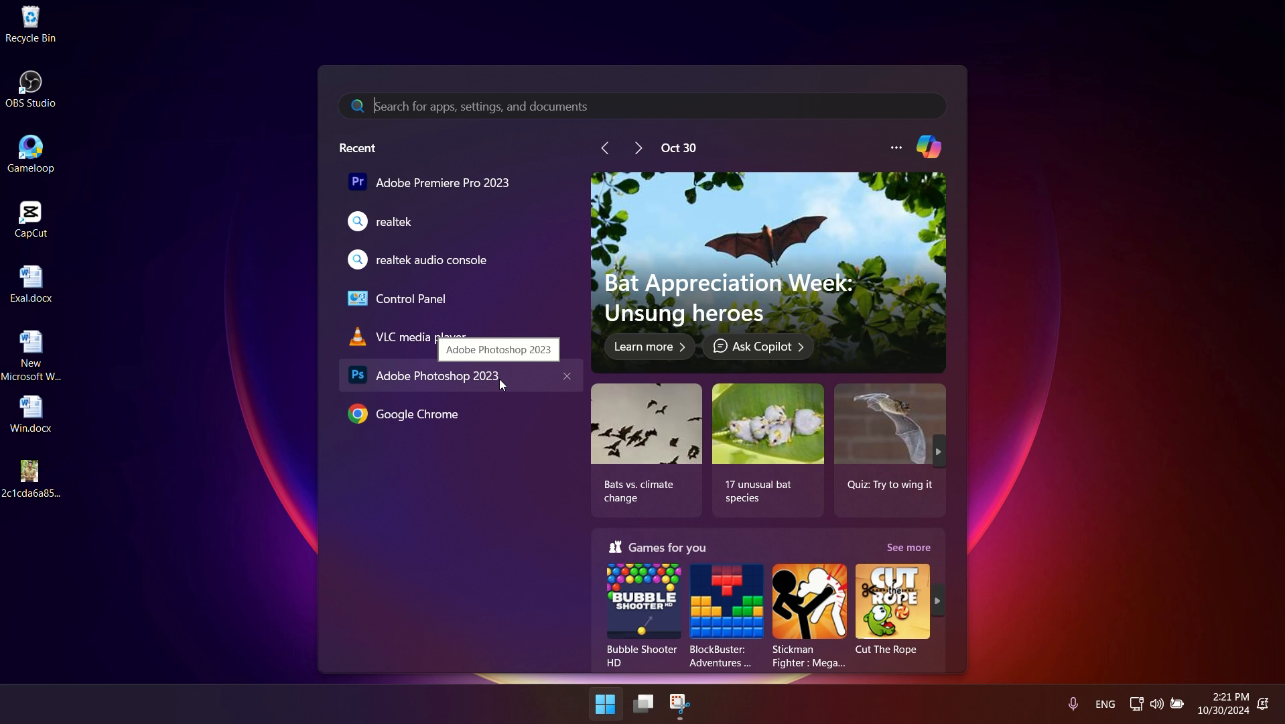
left_click(502, 382)
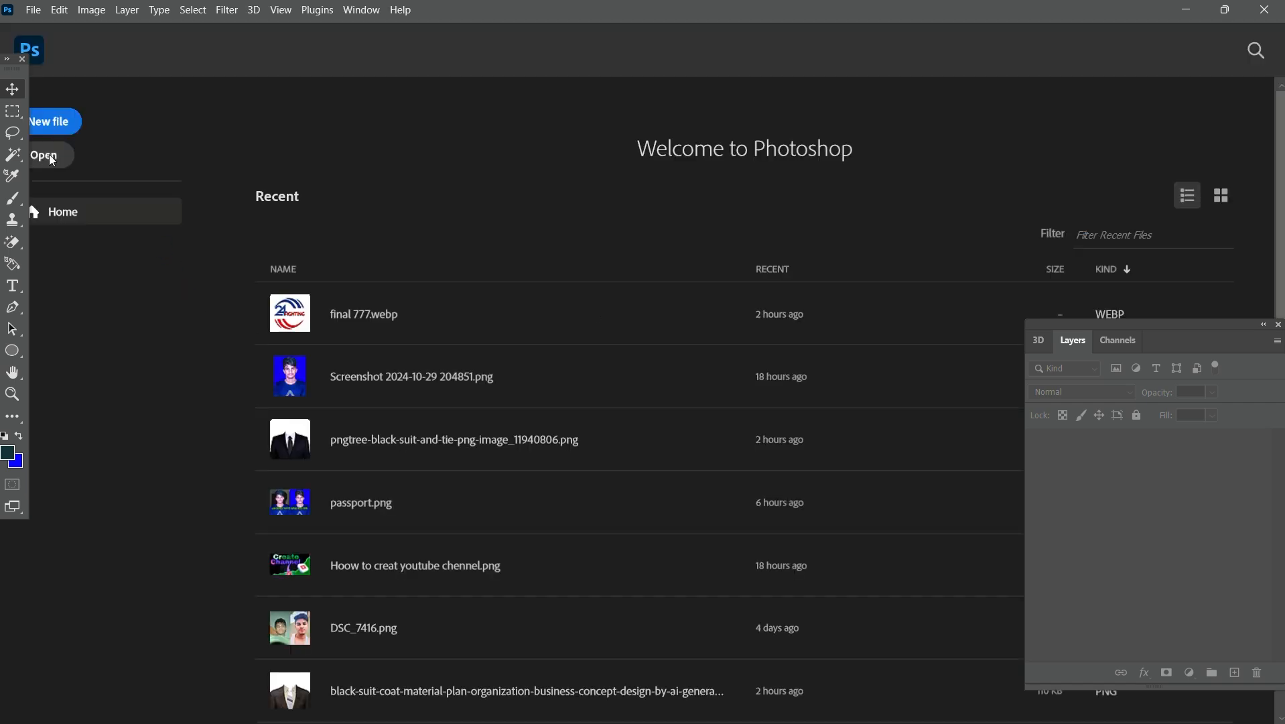
Step: Open the JPG portrait of the man in the olive shirt from the Desktop folder
left_click(44, 155)
scroll(244, 244, "down", 5)
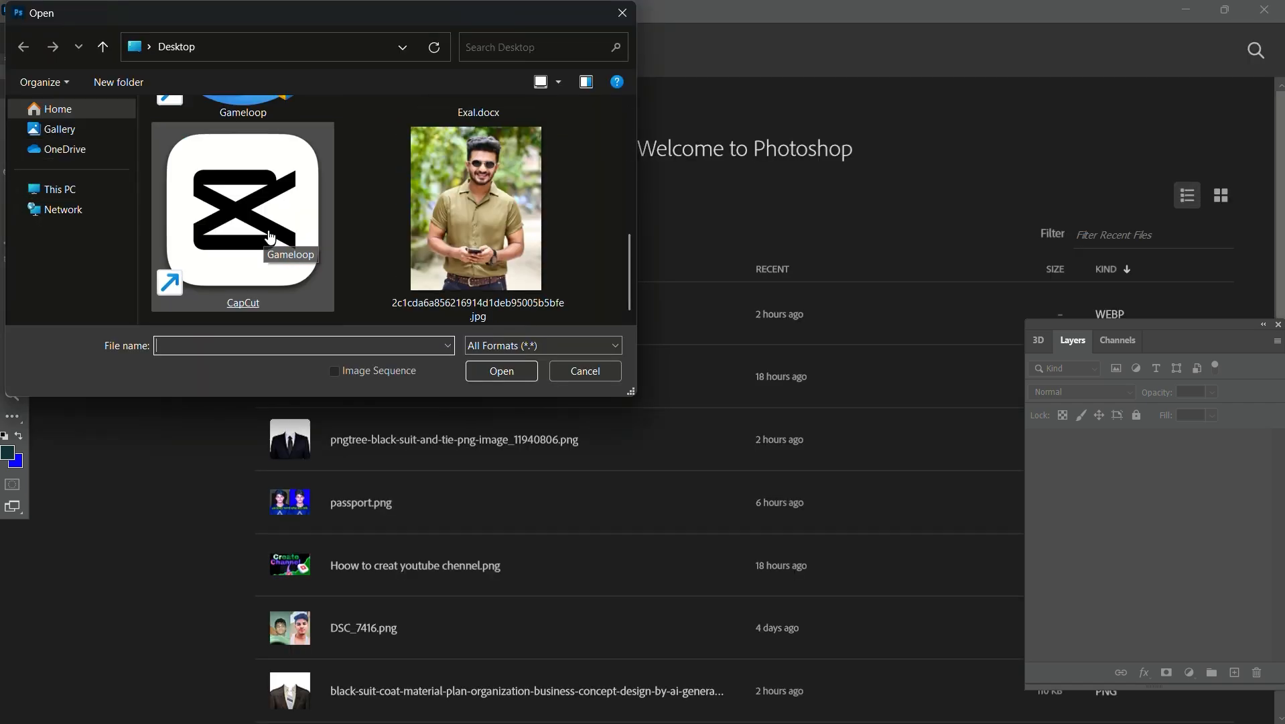
double_click(543, 305)
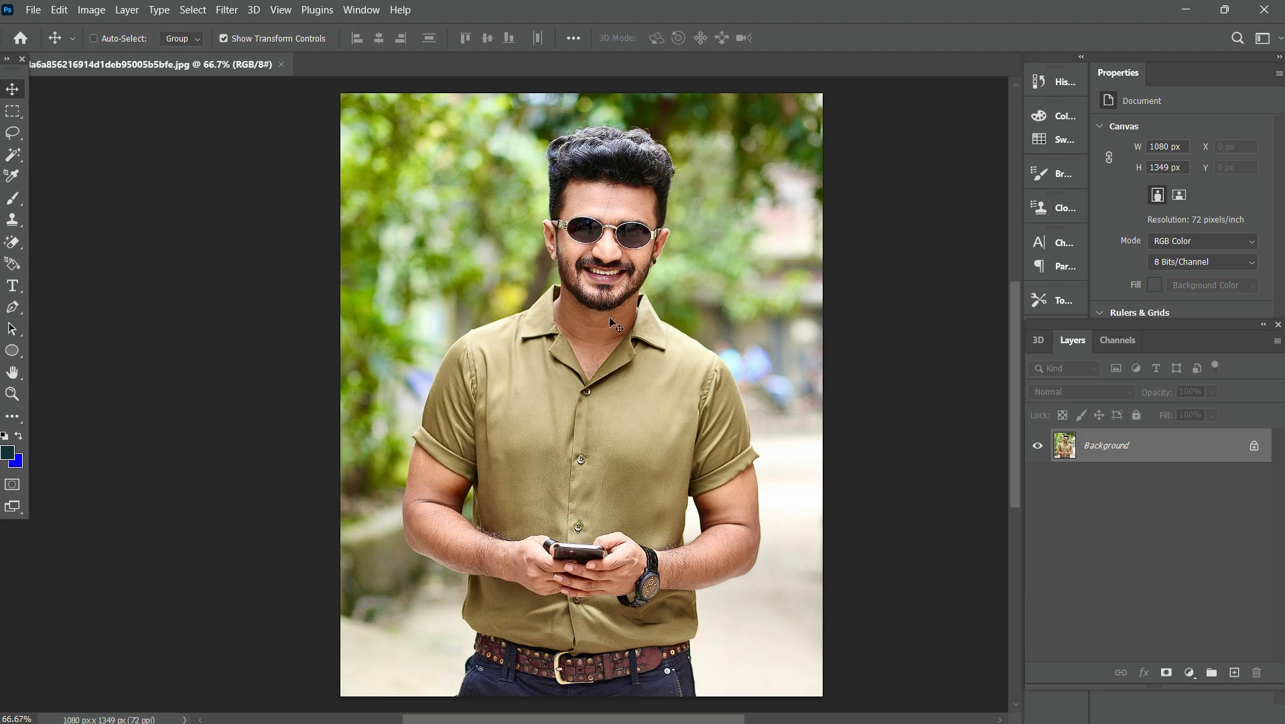
Step: Switch to the Quick Selection Tool and select the man automatically with Select Subject
scroll(610, 318, "up", 1)
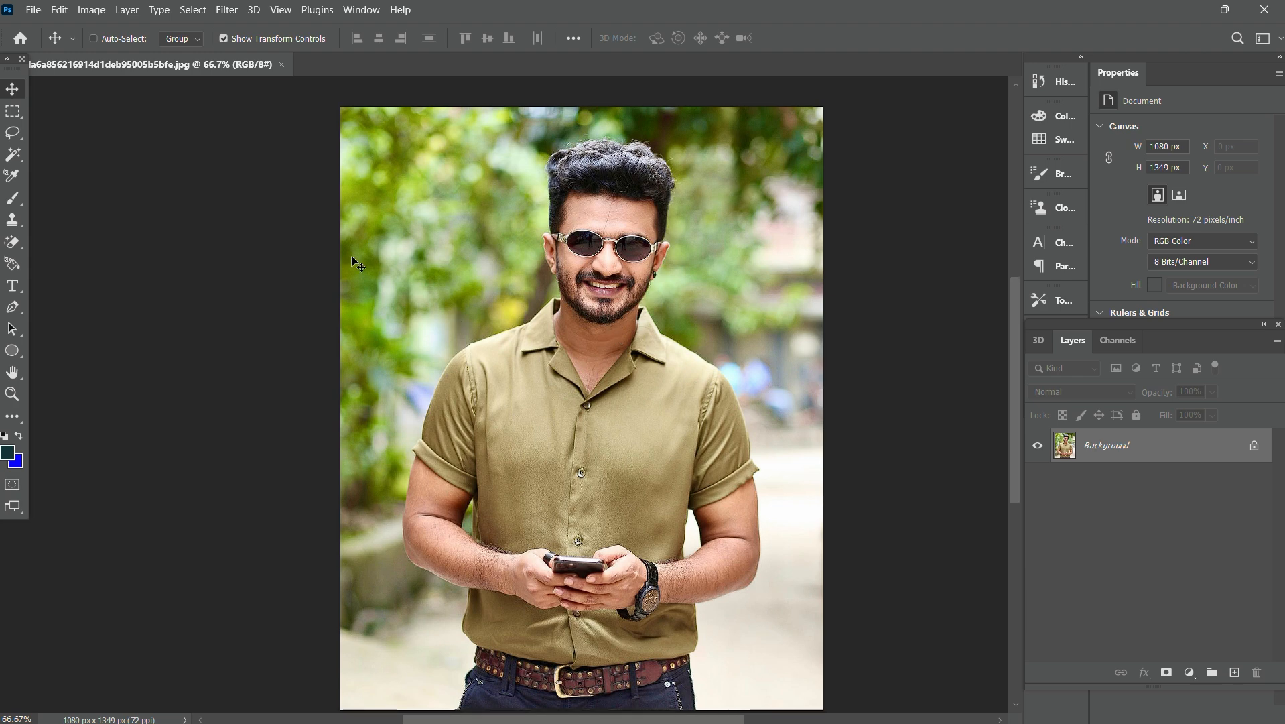
right_click(11, 164)
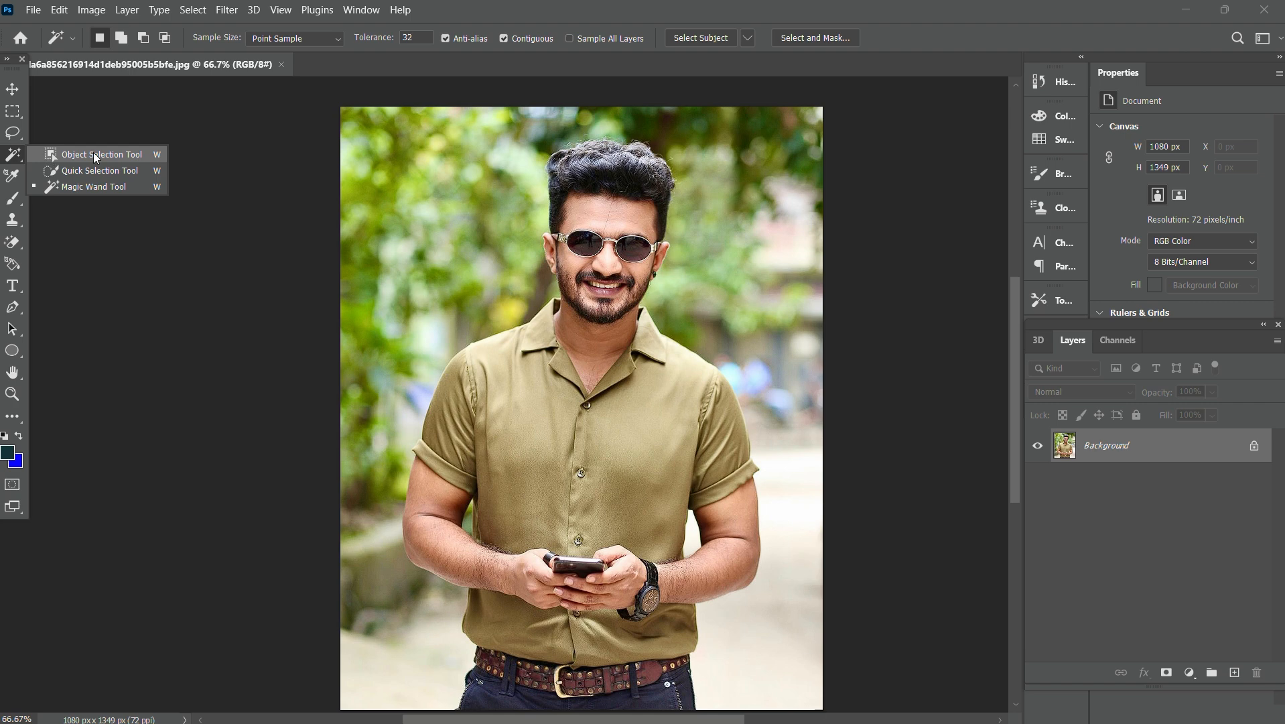
left_click(97, 185)
key("shift+w")
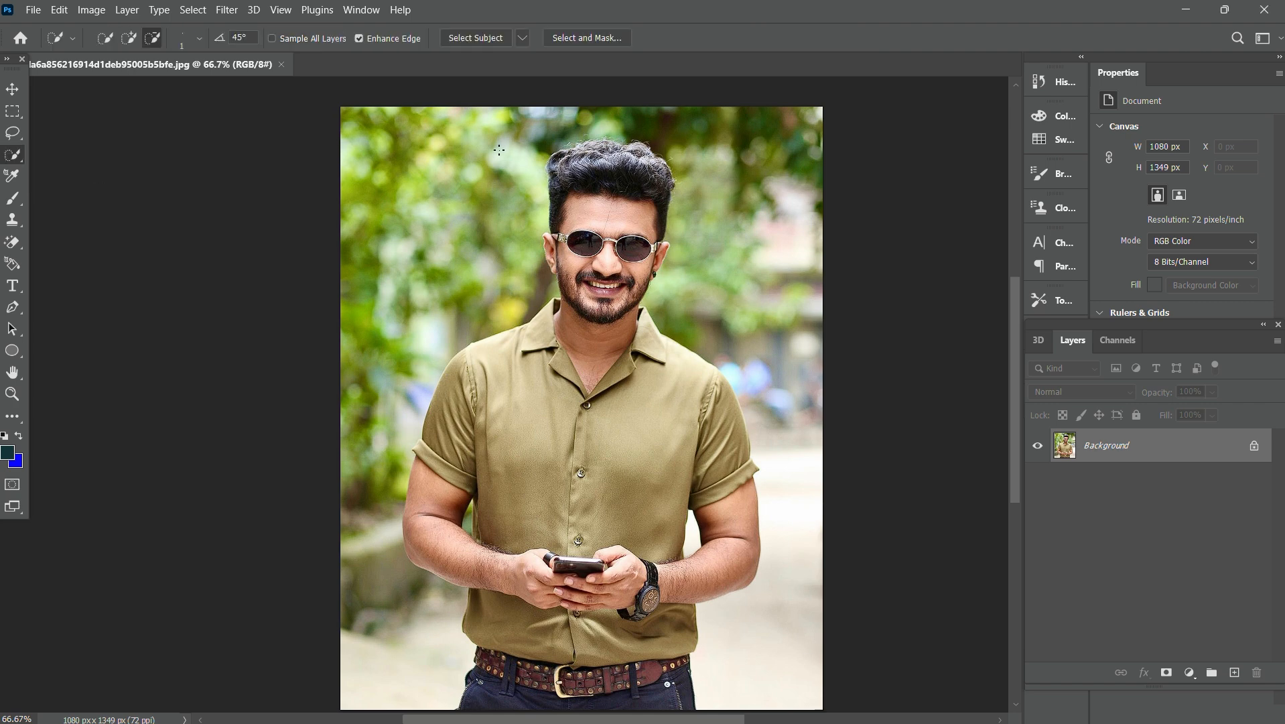
scroll(538, 201, "up", 1)
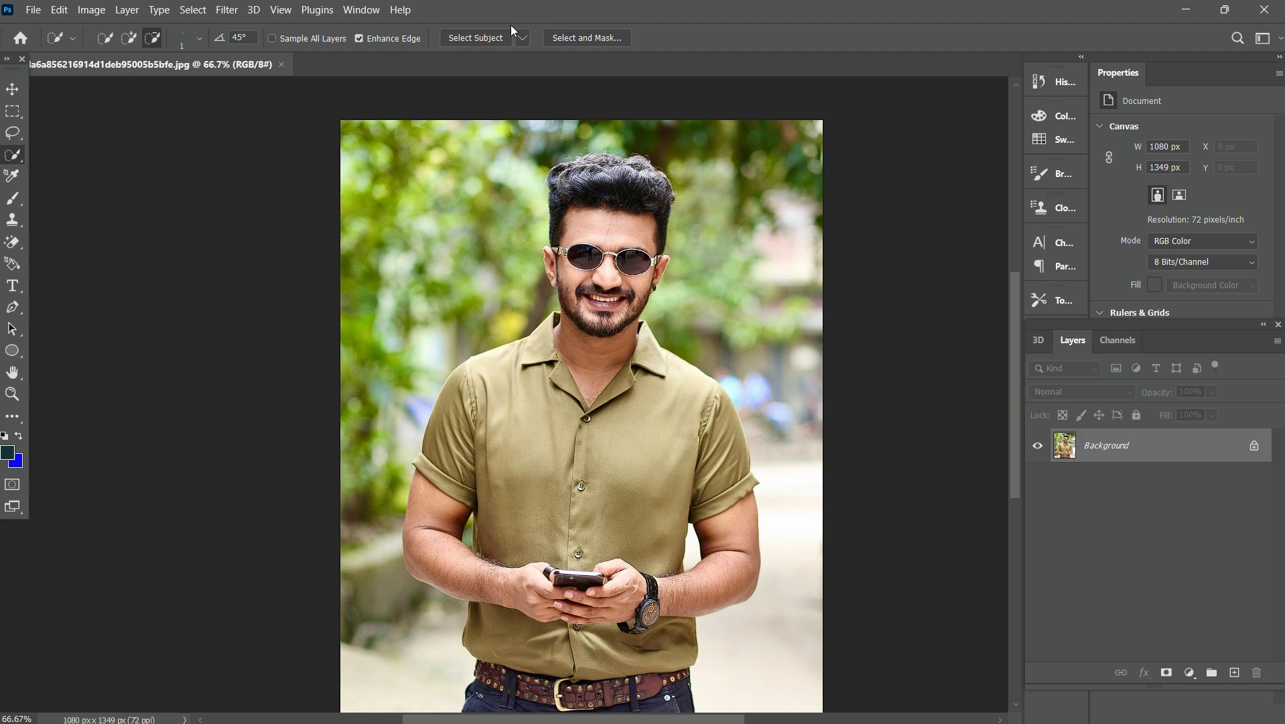
left_click(474, 40)
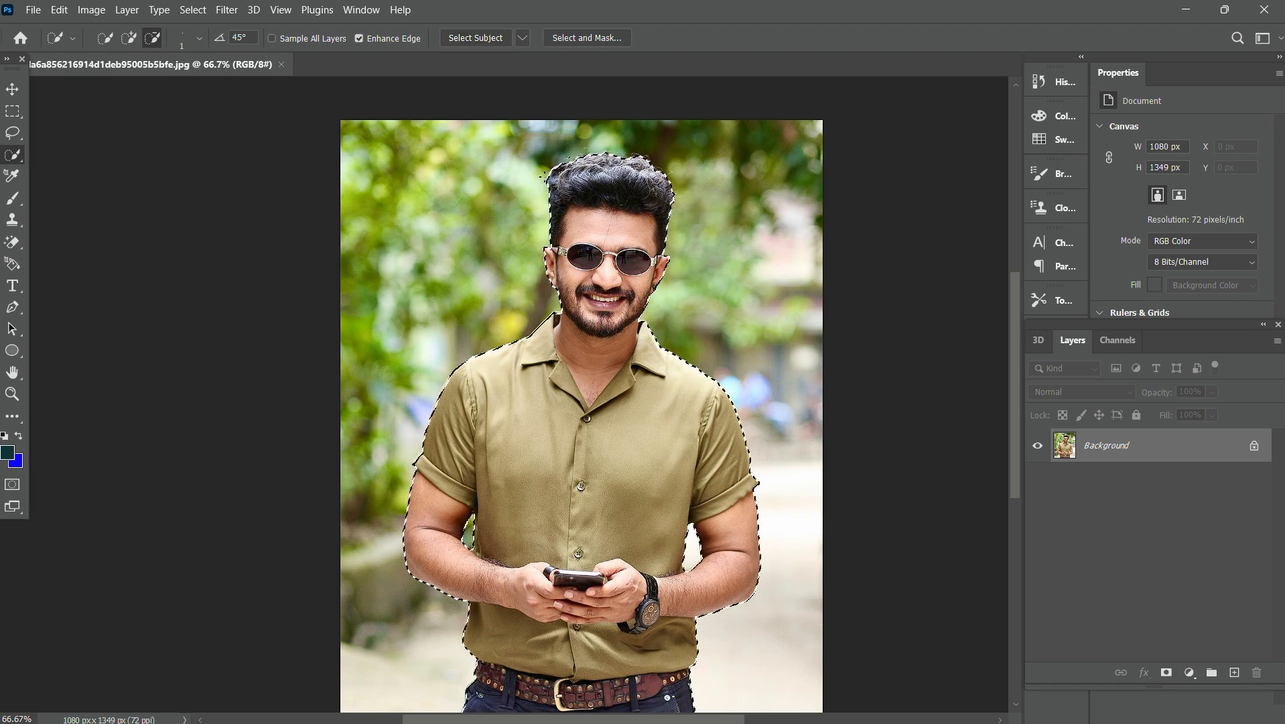
Step: Check the selection outline around the man and copy the selected area onto a new layer
left_click(578, 218, "ctrl")
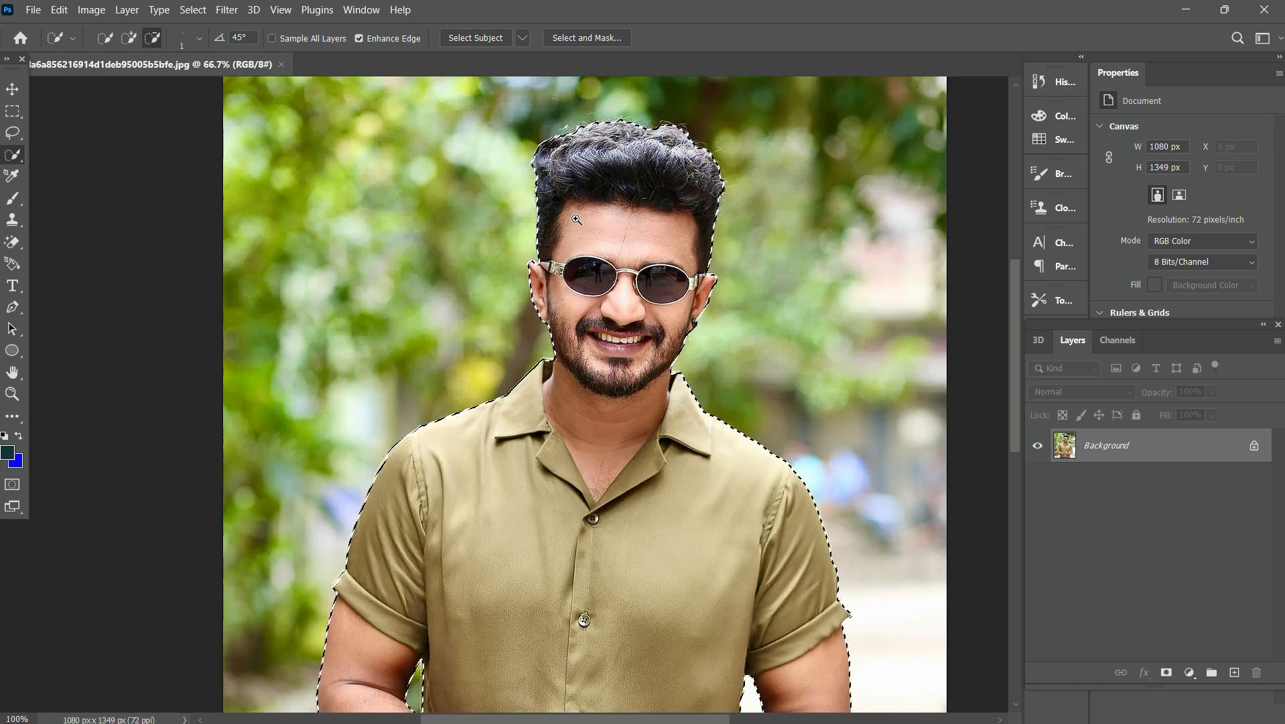
left_click(577, 218, "ctrl")
left_click(577, 219, "ctrl")
left_click(577, 218, "ctrl")
left_click_drag(608, 204, 493, 339)
scroll(524, 329, "down", 5)
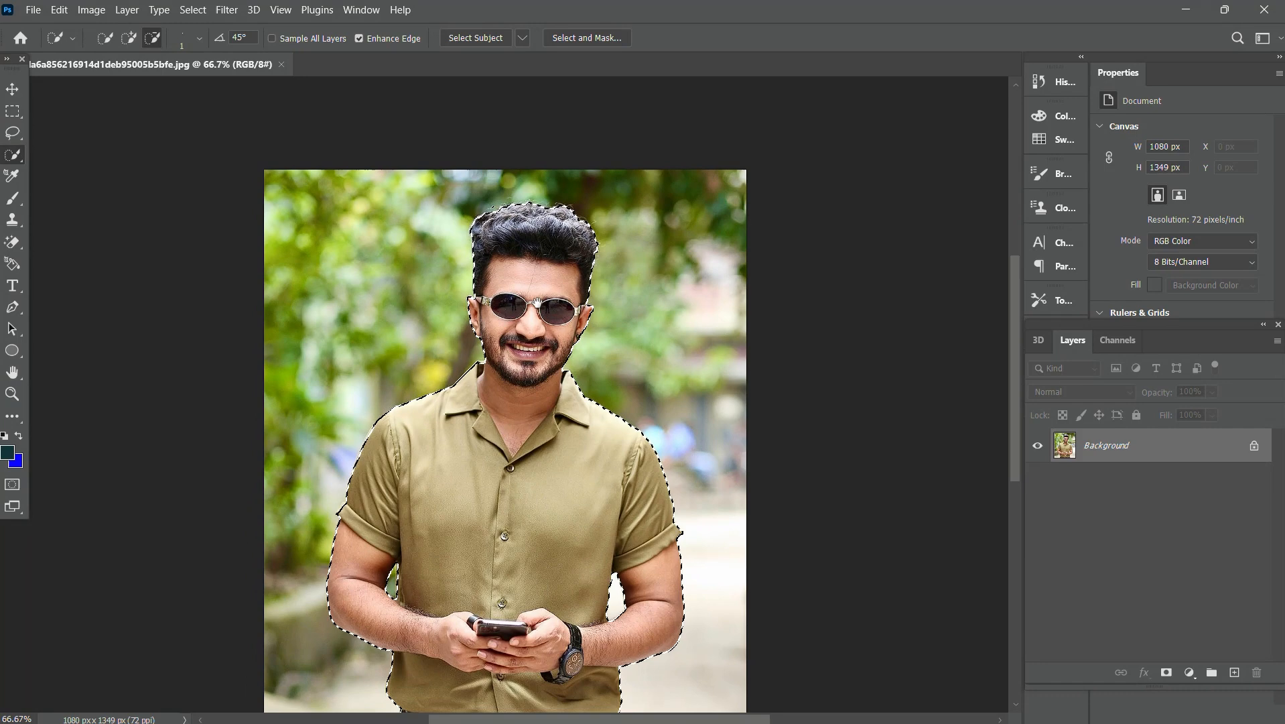
left_click_drag(537, 303, 549, 230)
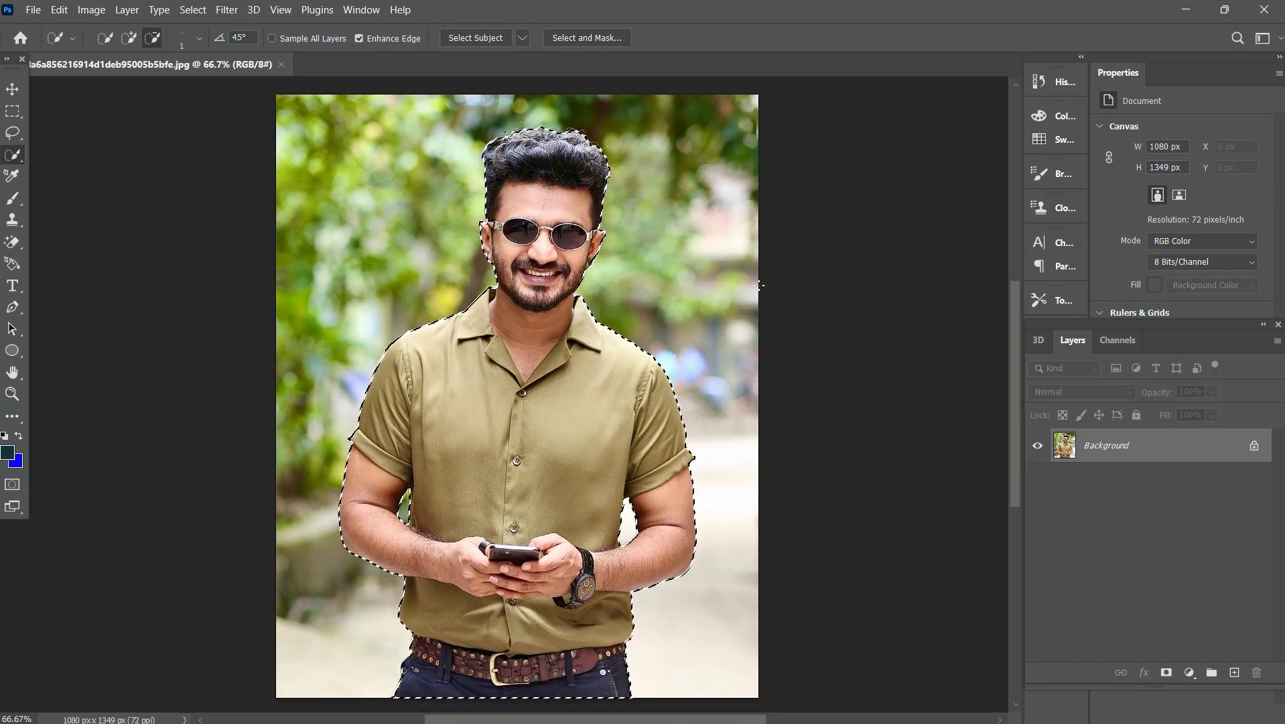
key("ctrl+j")
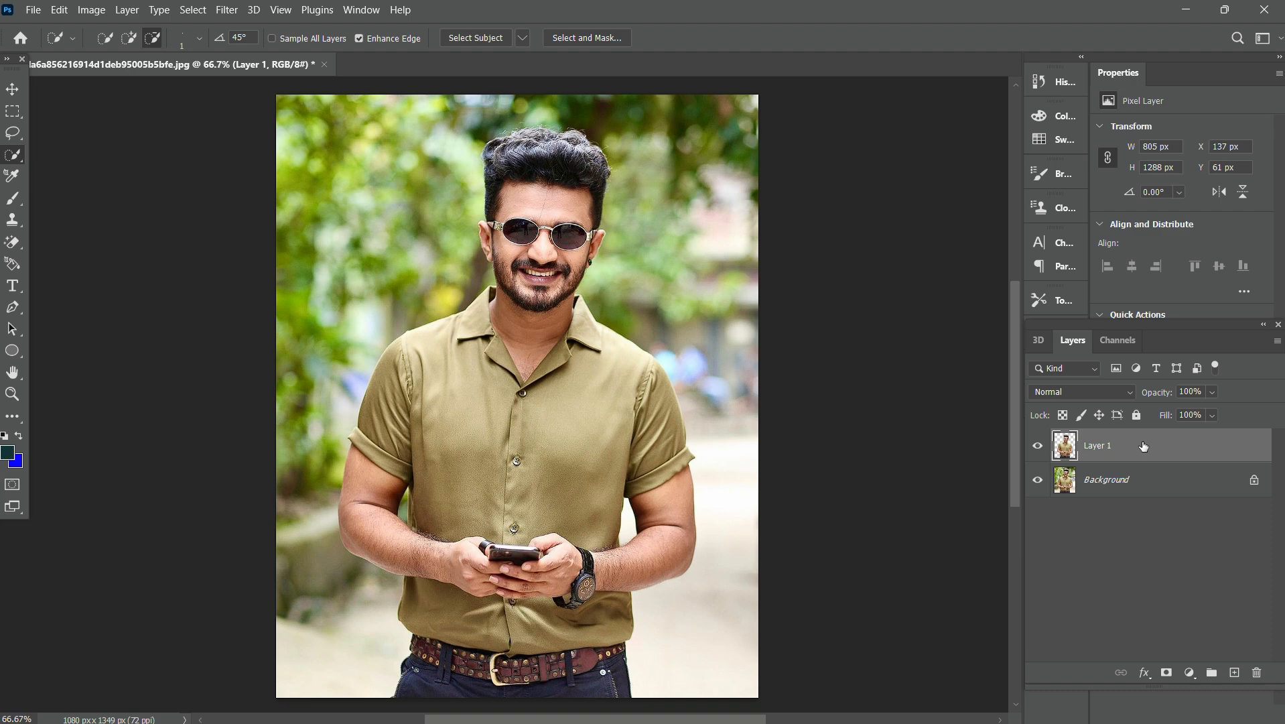
Step: Unlock the Background layer, set the background color to a bright blue and fill the layer with it
left_click(1255, 481)
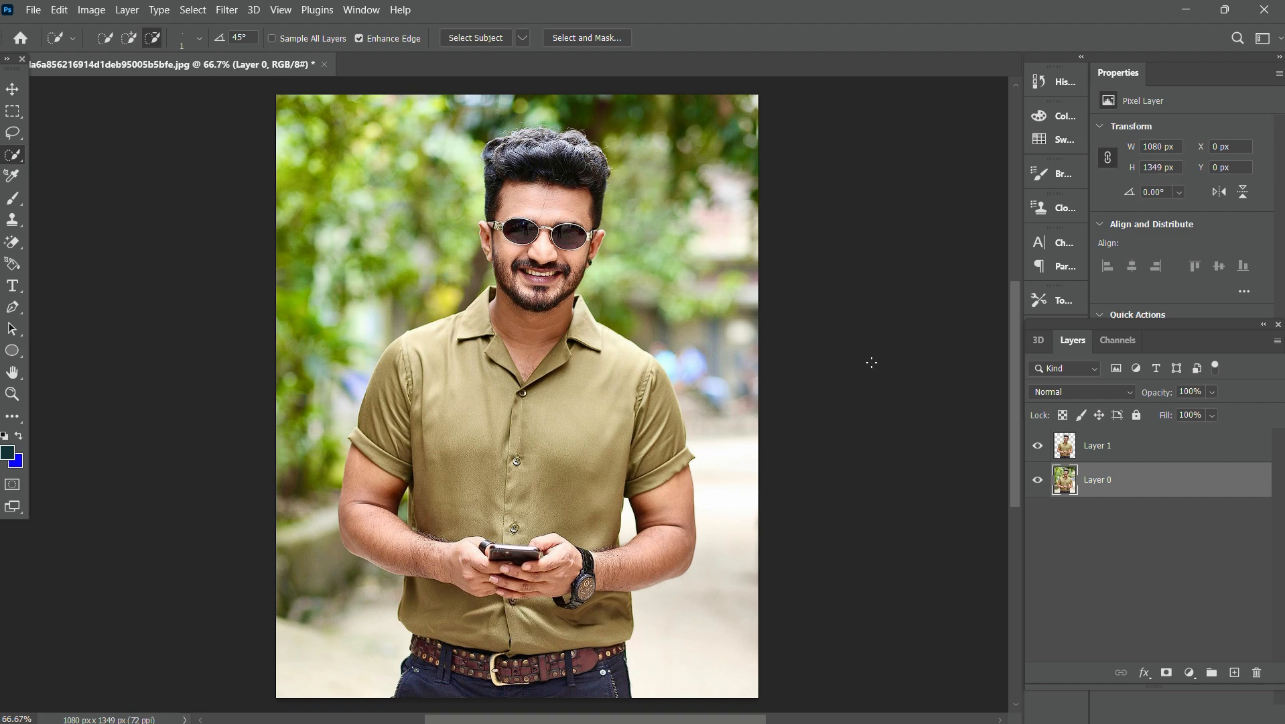
left_click(16, 465)
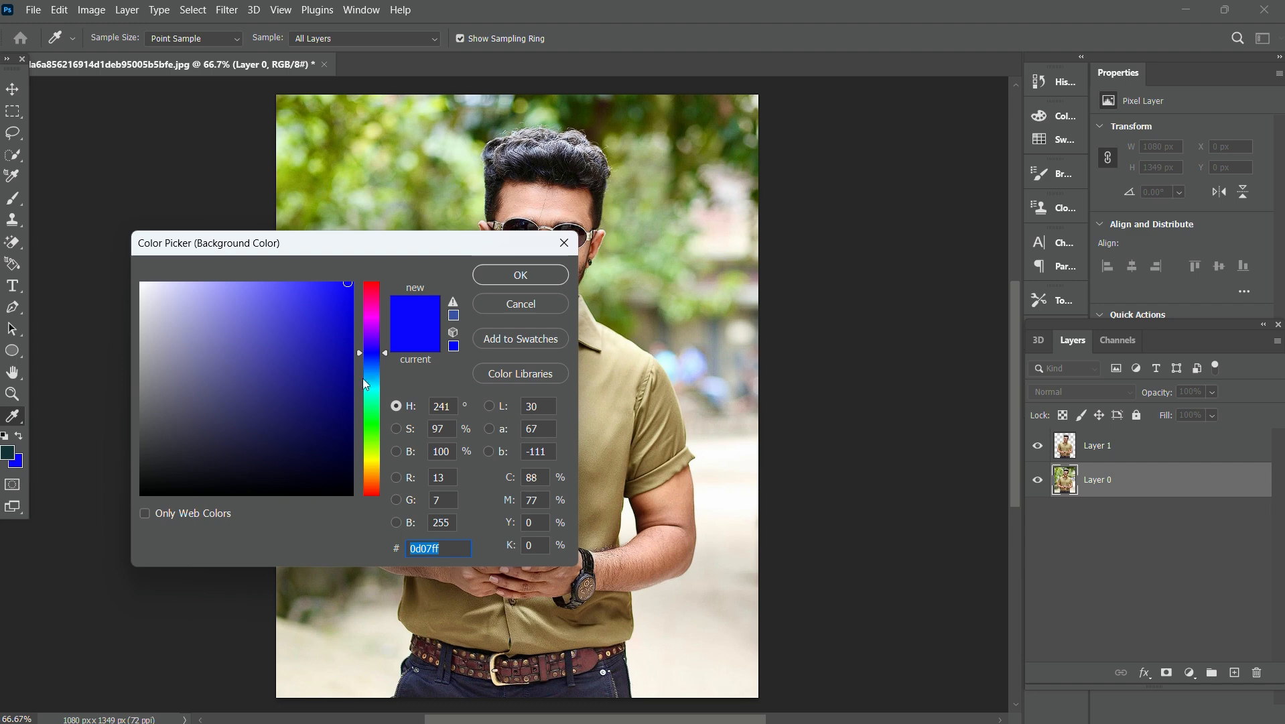
left_click(371, 410)
left_click_drag(370, 411, 362, 277)
left_click(369, 357)
left_click(516, 273)
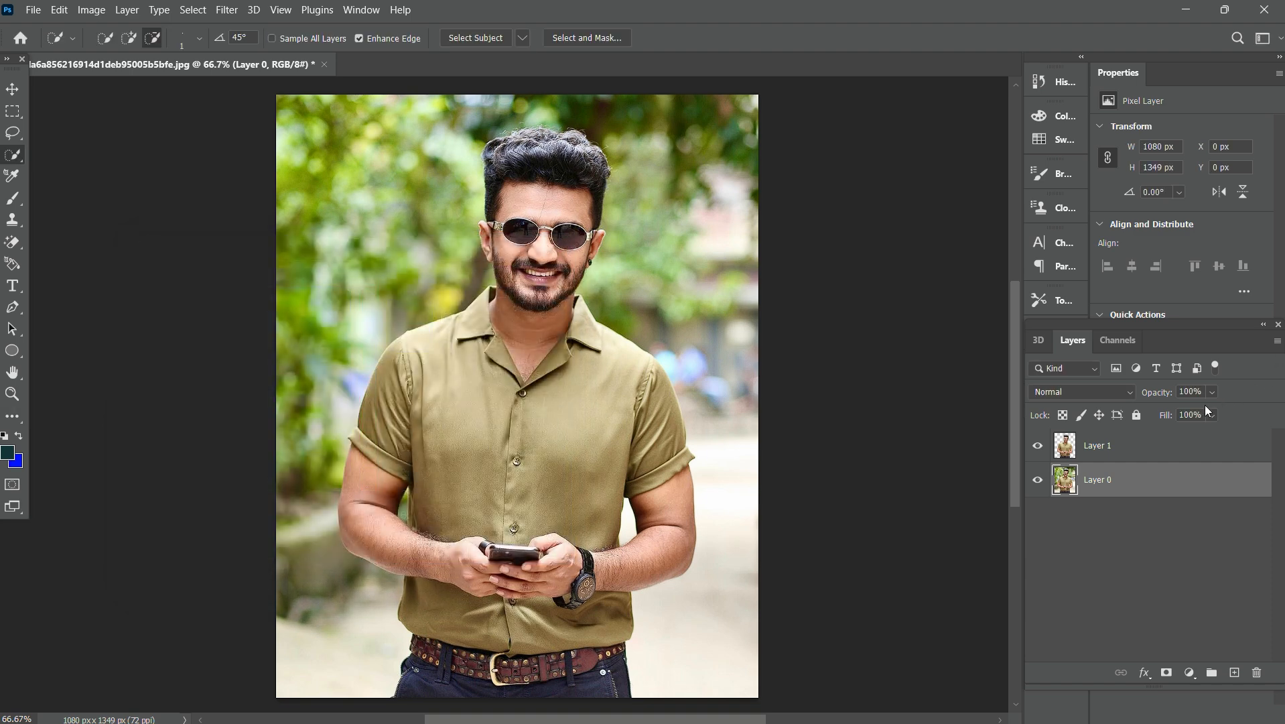
key("ctrl+BackSpace")
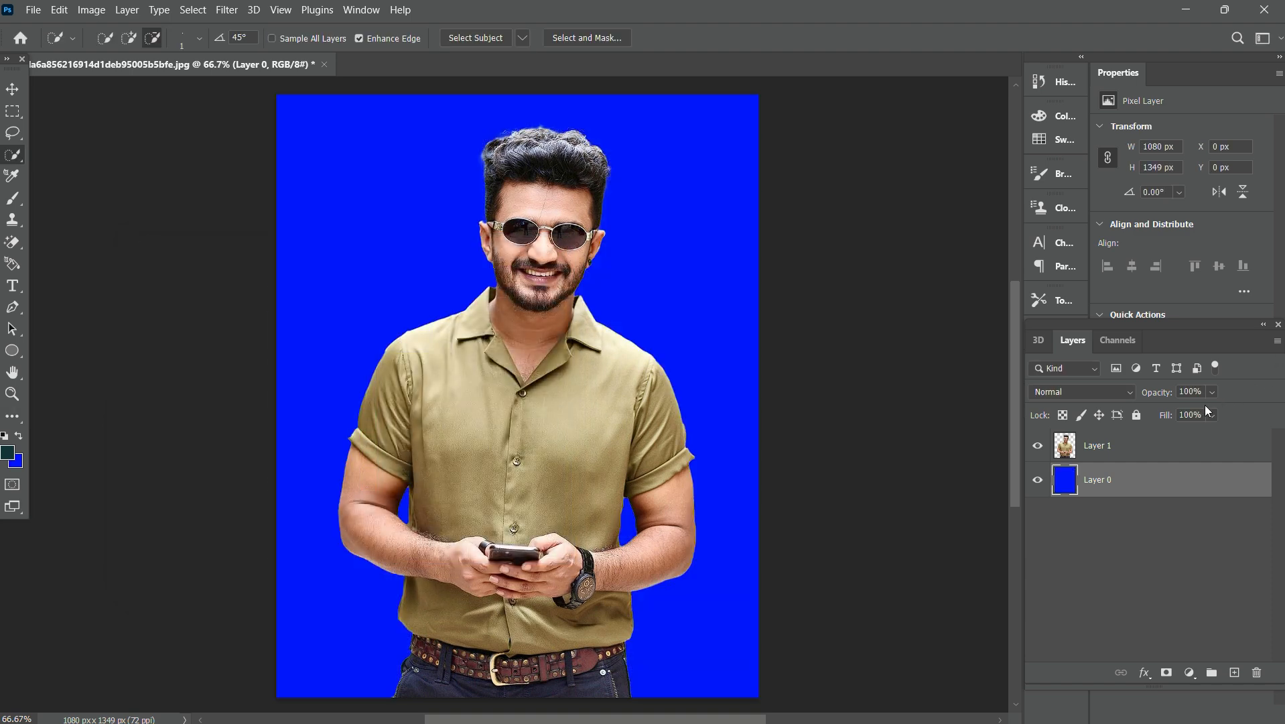
scroll(567, 292, "down", 3)
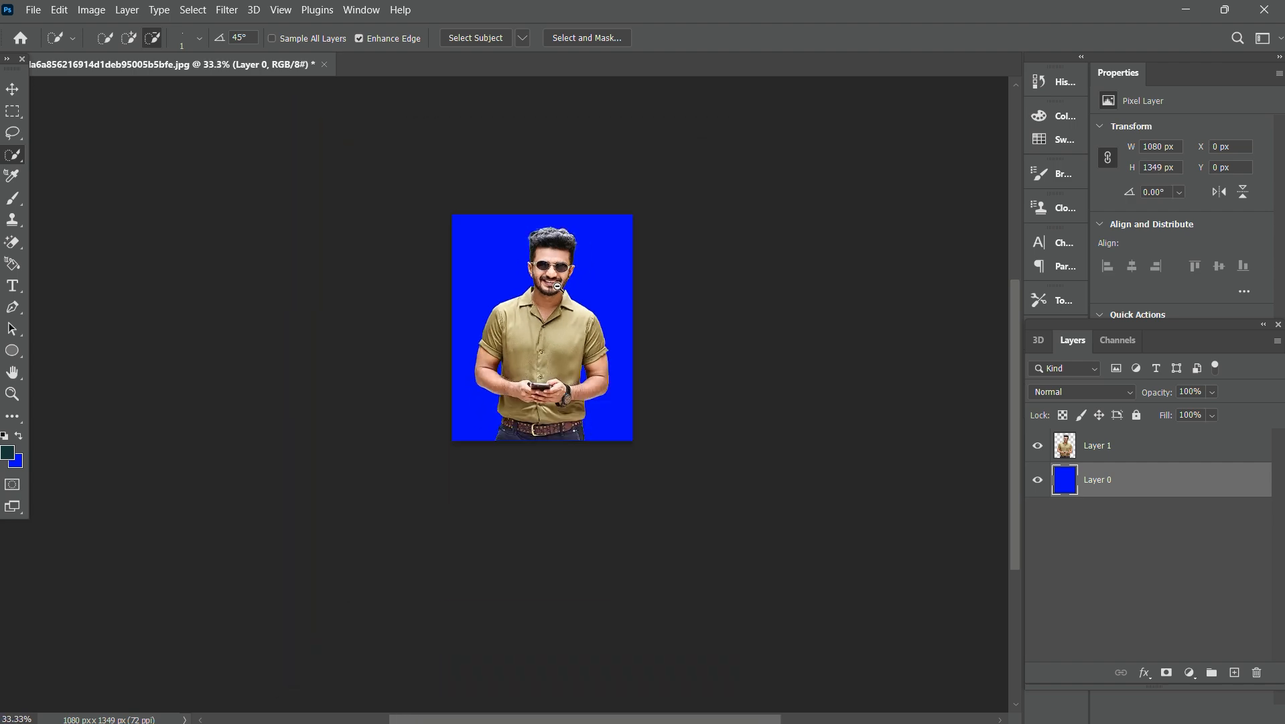
scroll(576, 294, "up", 3)
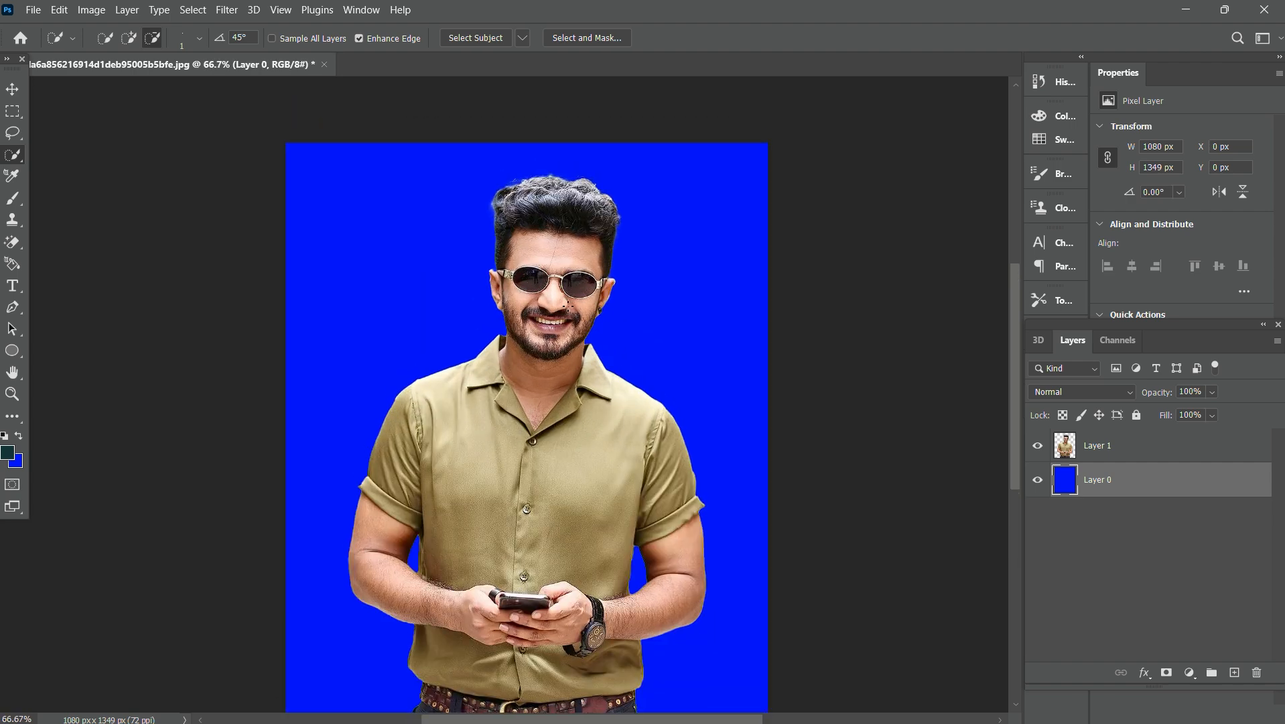
scroll(549, 263, "up", 1)
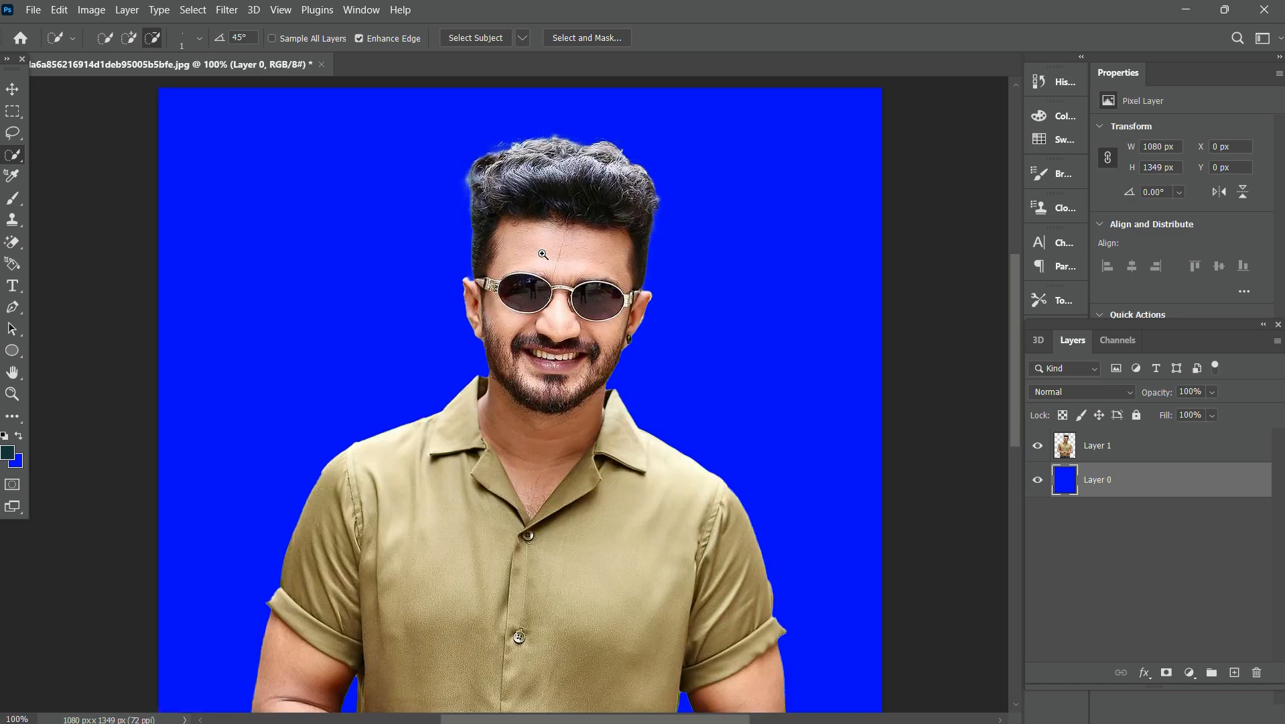
scroll(546, 253, "down", 1)
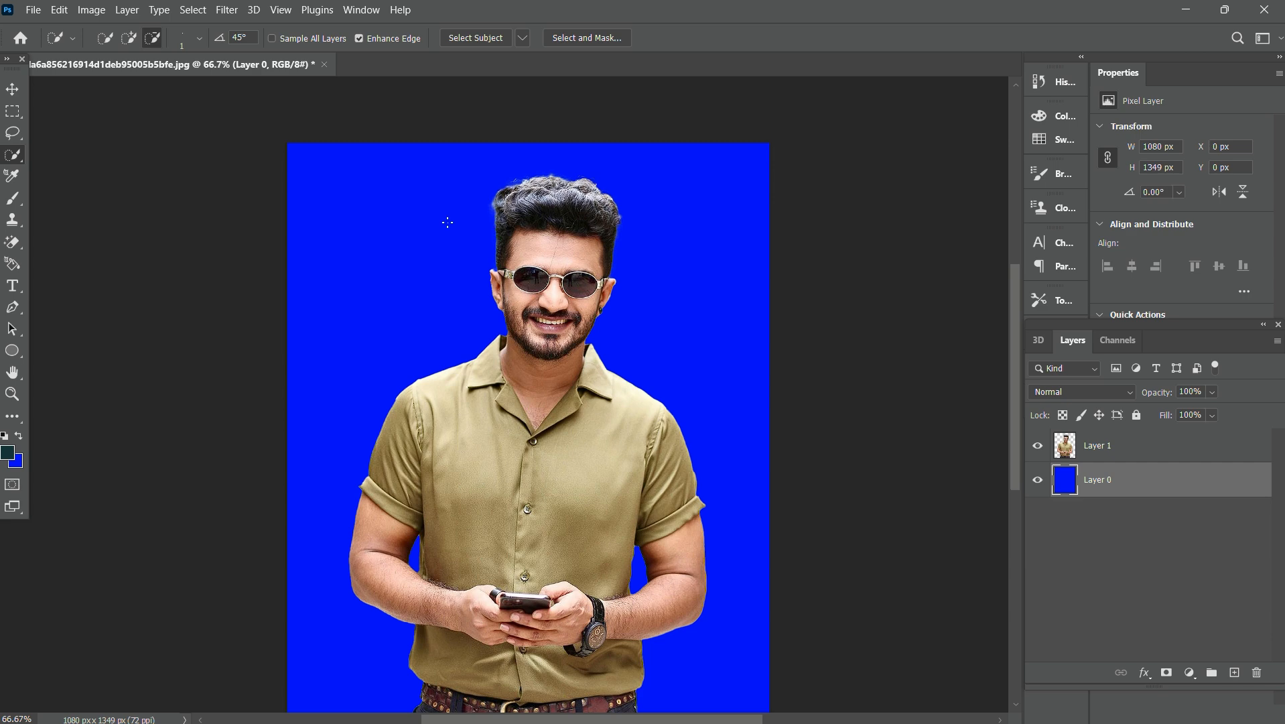
Step: Sample the skin tone of the man's forehead as the foreground color with the Eyedropper Tool
key("i")
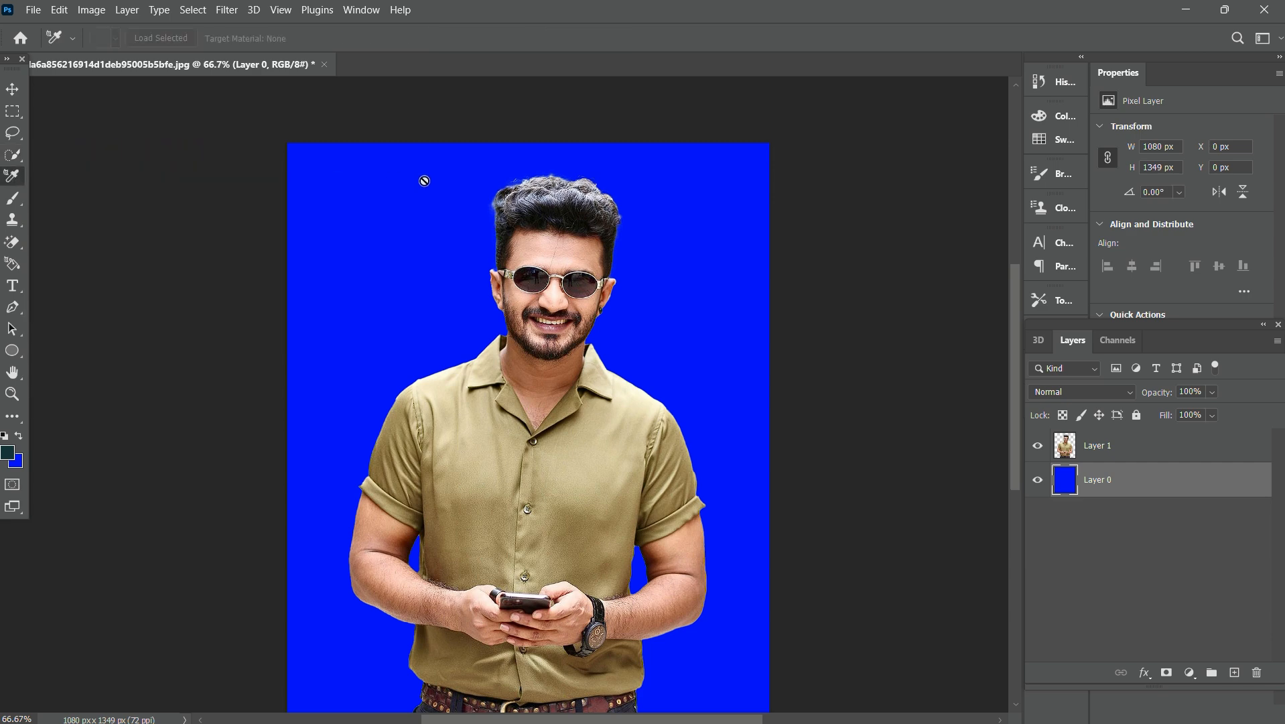
left_click(8, 420)
left_click(10, 421)
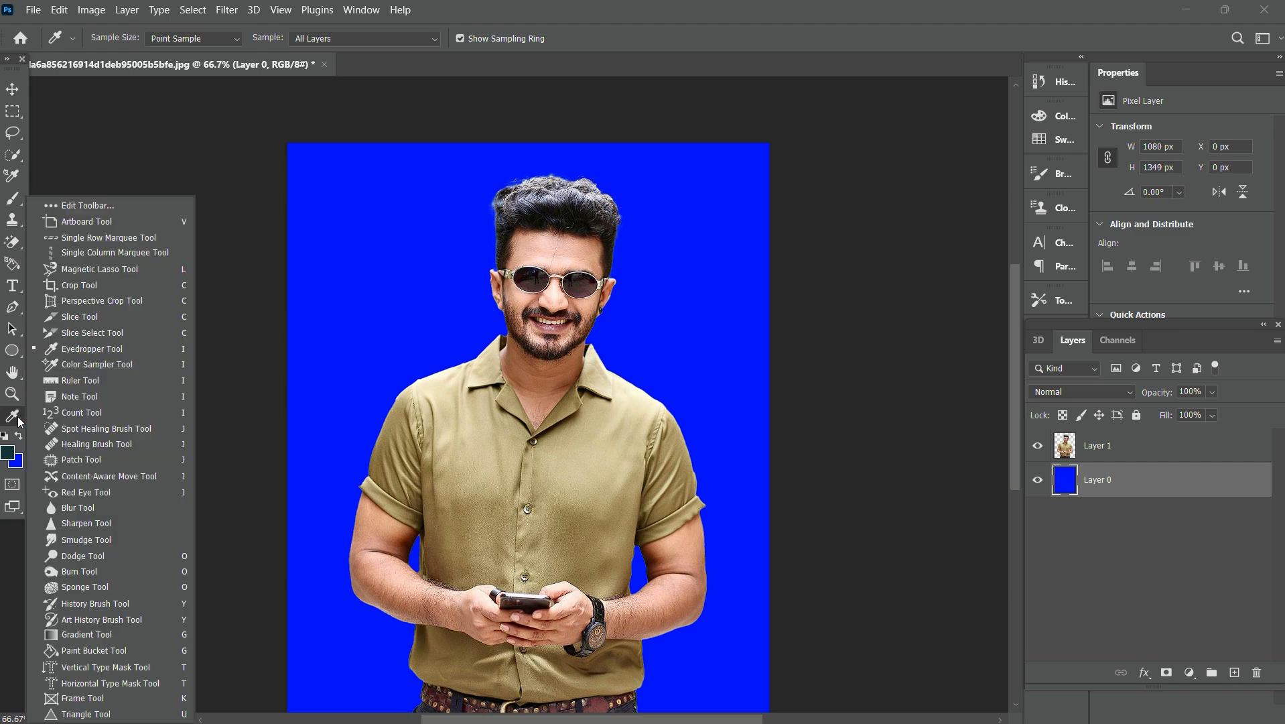
scroll(81, 496, "down", 1)
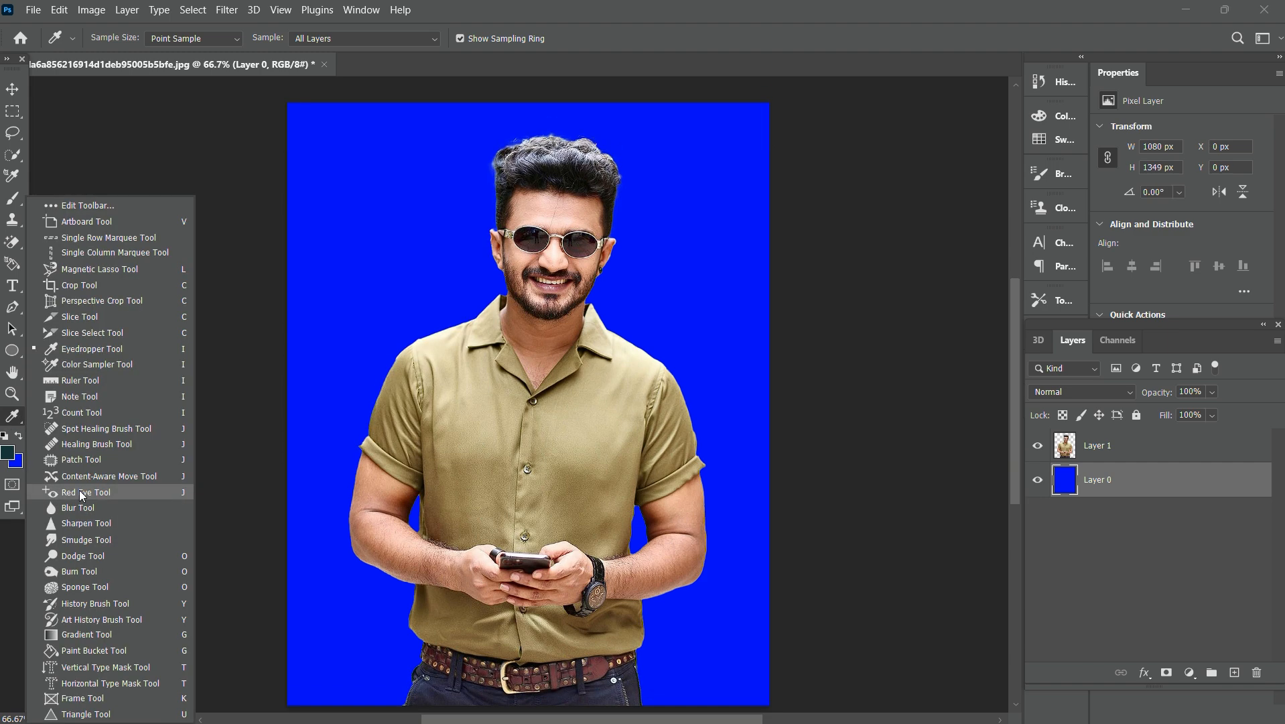
scroll(81, 494, "up", 1)
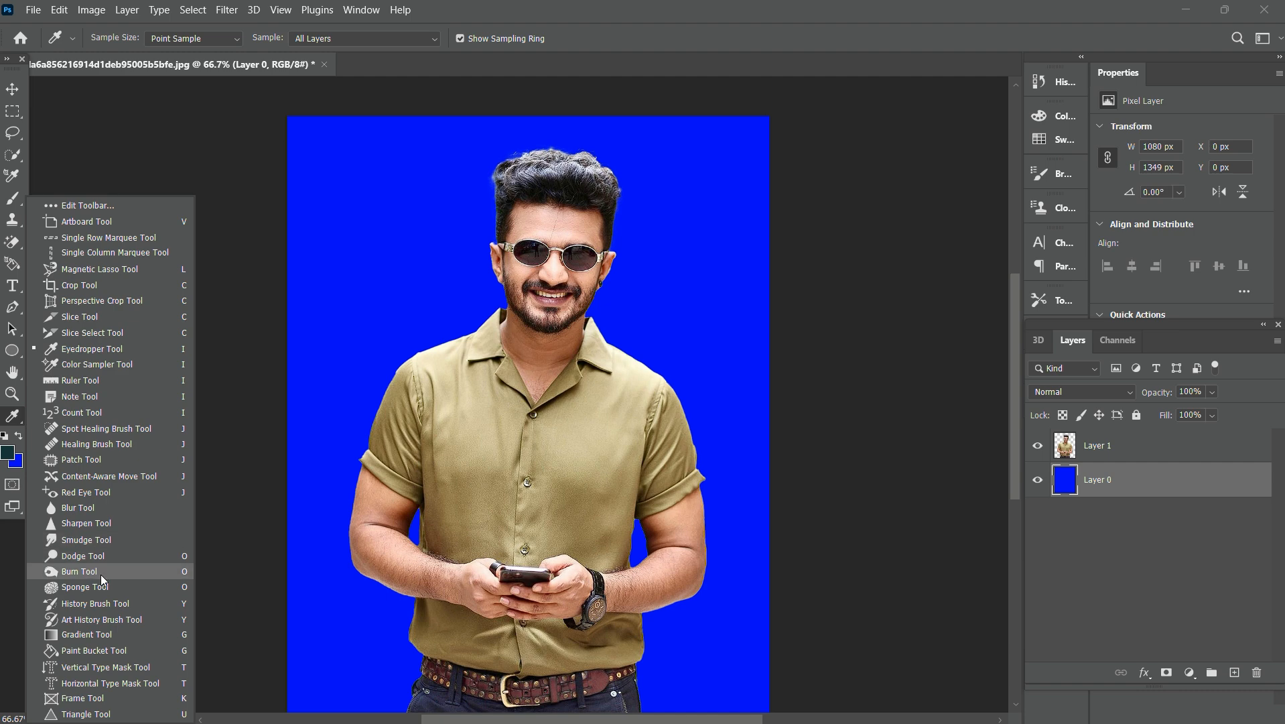
left_click(266, 384)
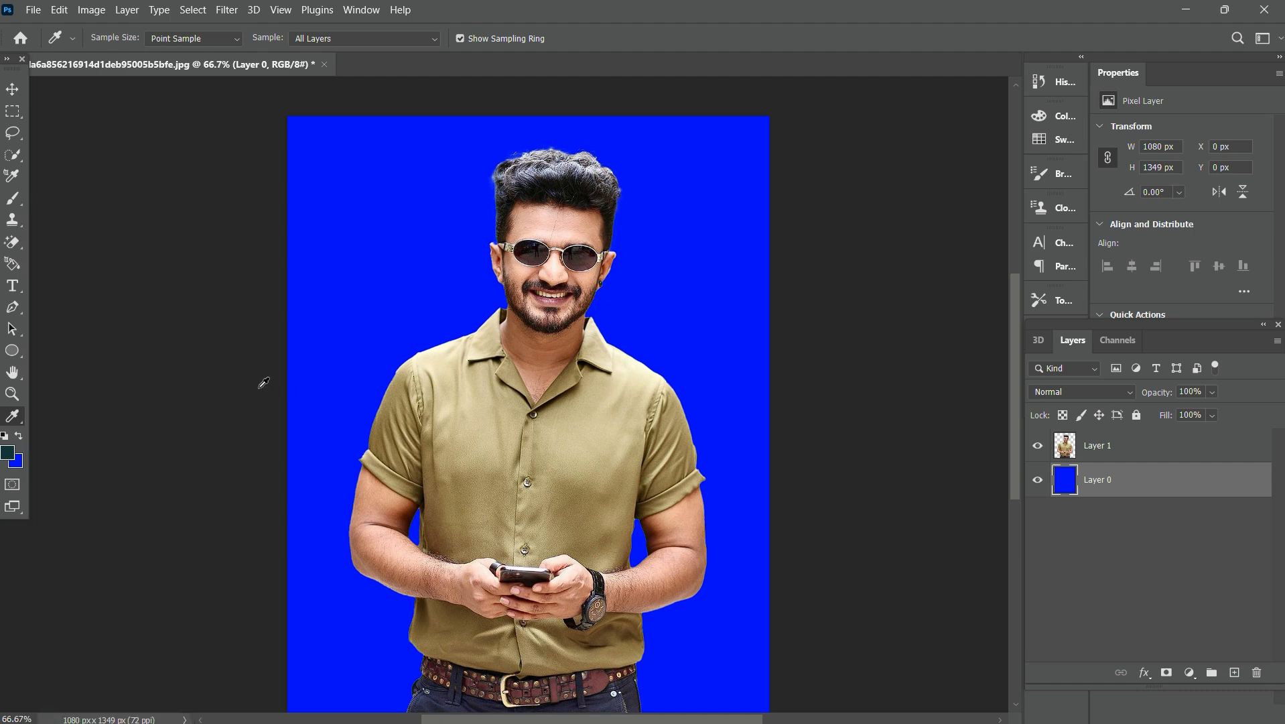
left_click(556, 225)
Step: Set up the Brush Tool with 24% opacity and 22% flow
scroll(560, 219, "up", 2)
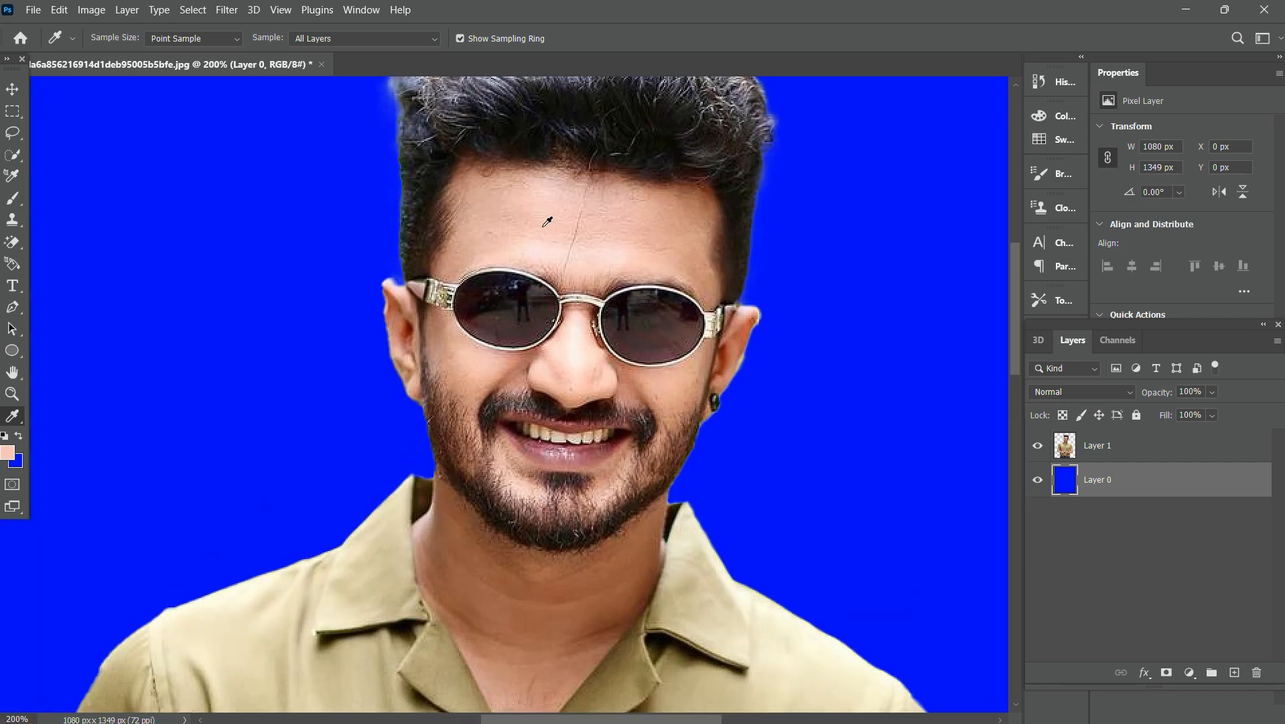
scroll(552, 221, "down", 2)
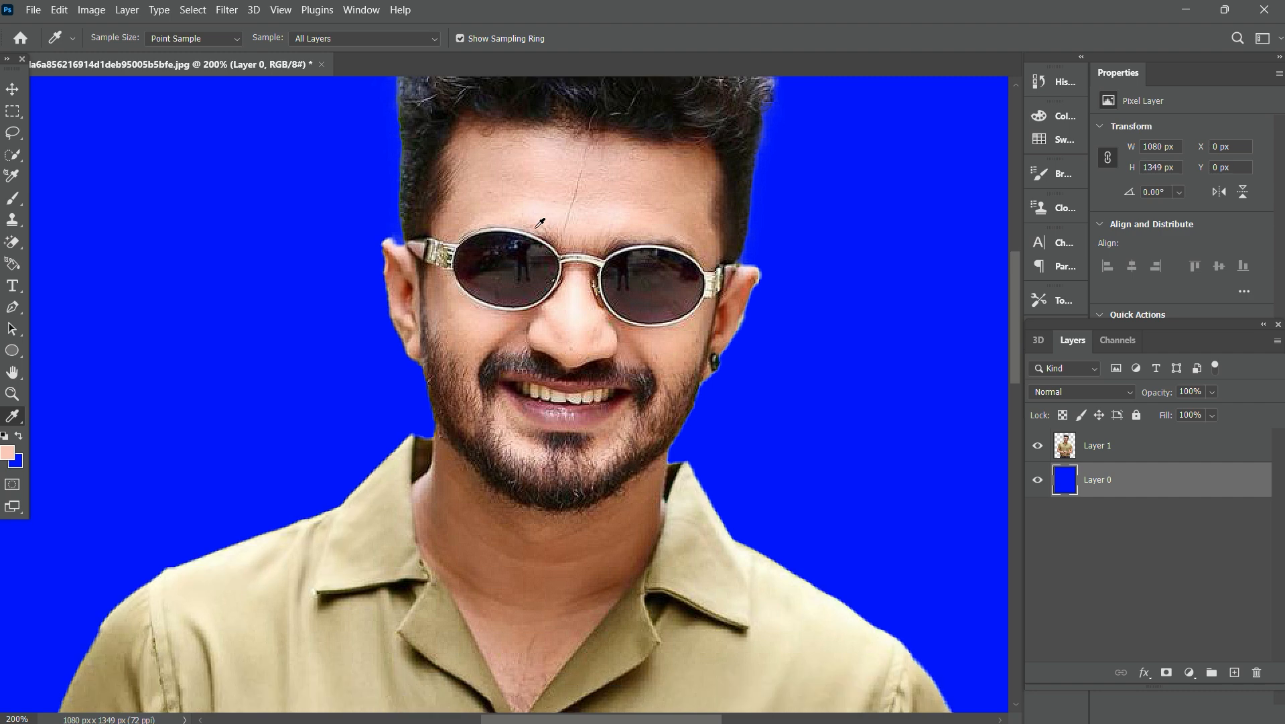
left_click(14, 197)
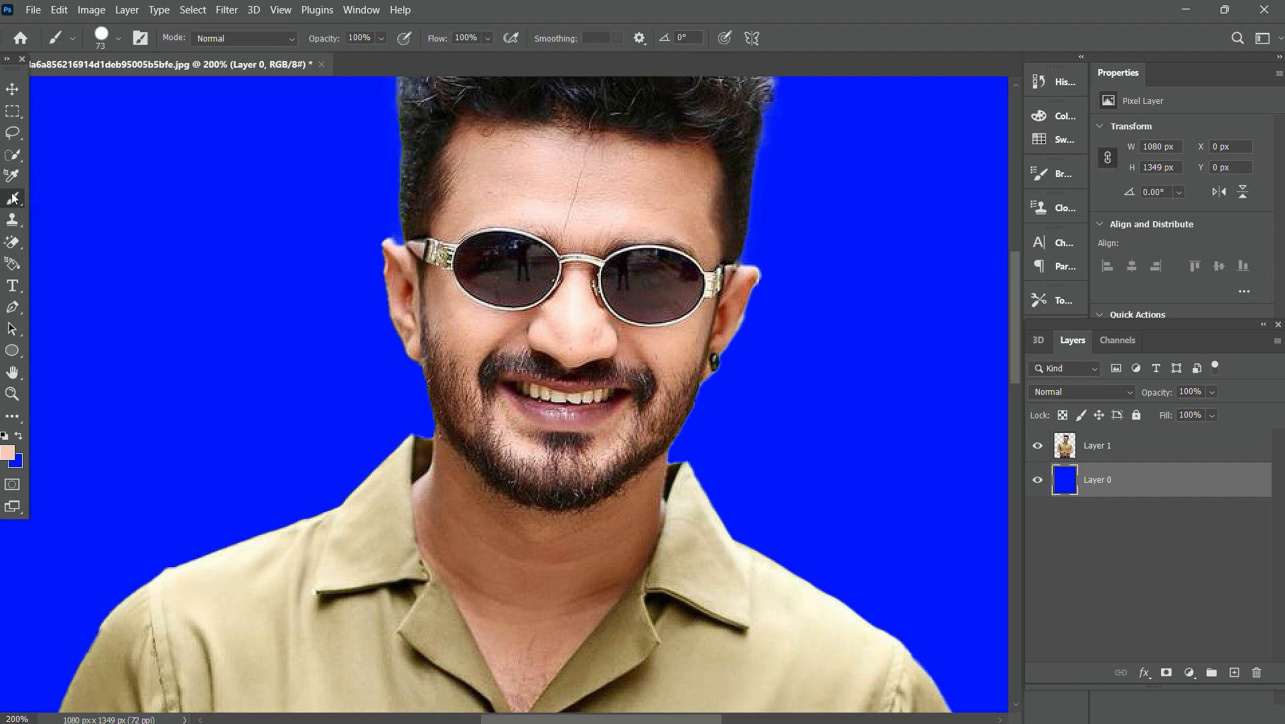
left_click(379, 38)
left_click(330, 58)
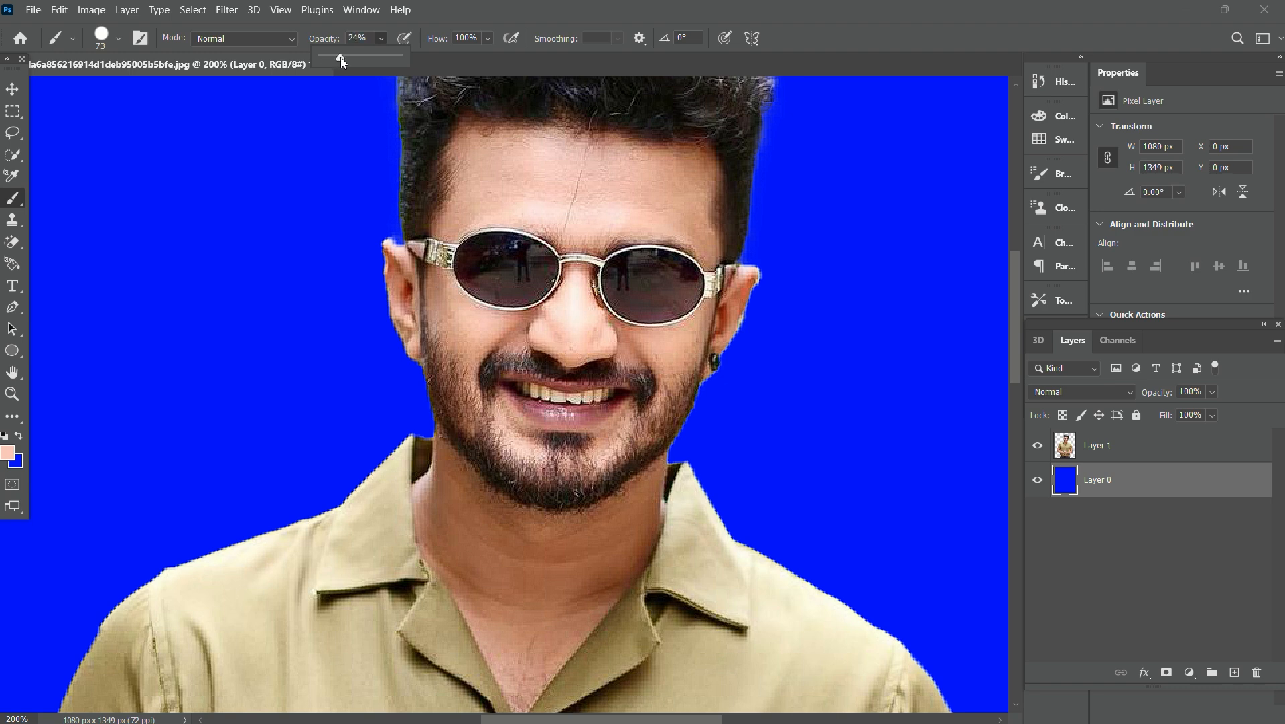
left_click(488, 38)
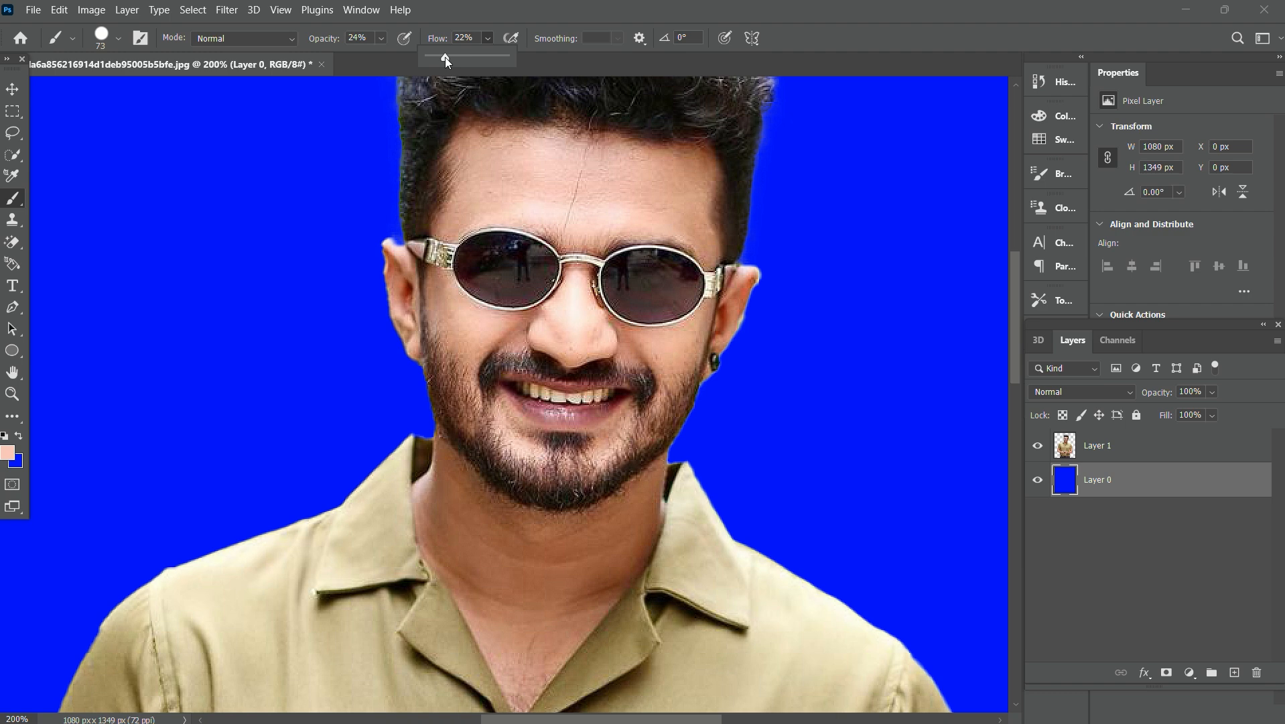
Step: Brush the sampled skin tone across the man's forehead and make Layer 1 the active layer
mouse_move(573, 213)
left_mouse_down()
mouse_move(554, 190)
mouse_move(666, 205)
left_mouse_up()
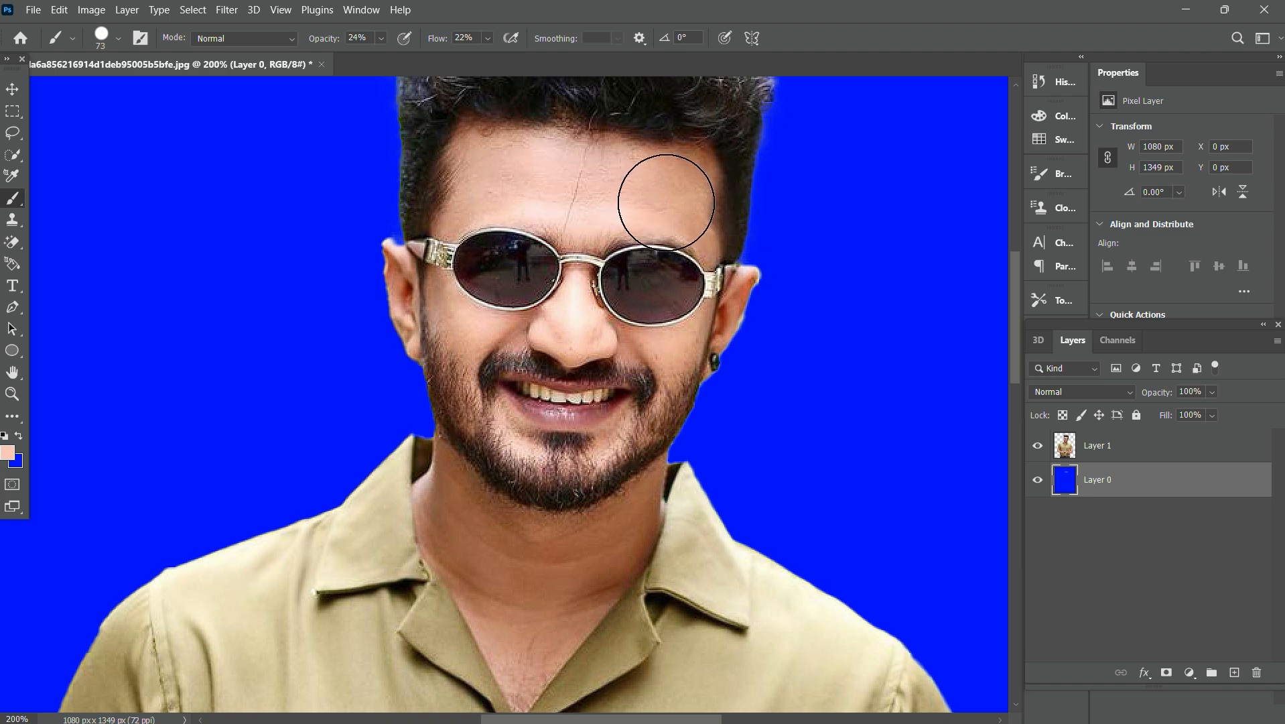
left_click(1139, 447)
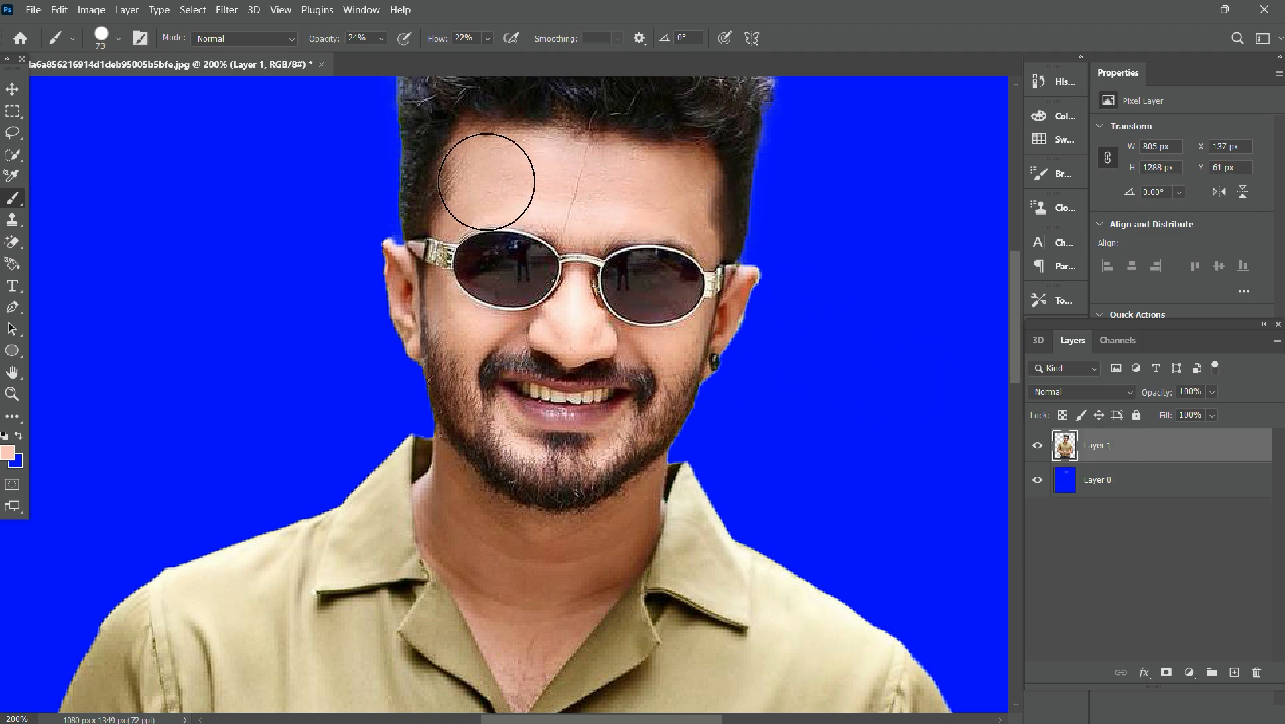
Step: Reduce the brush size to 25 px for retouching around the man's cheeks and nose
scroll(616, 207, "down", 2)
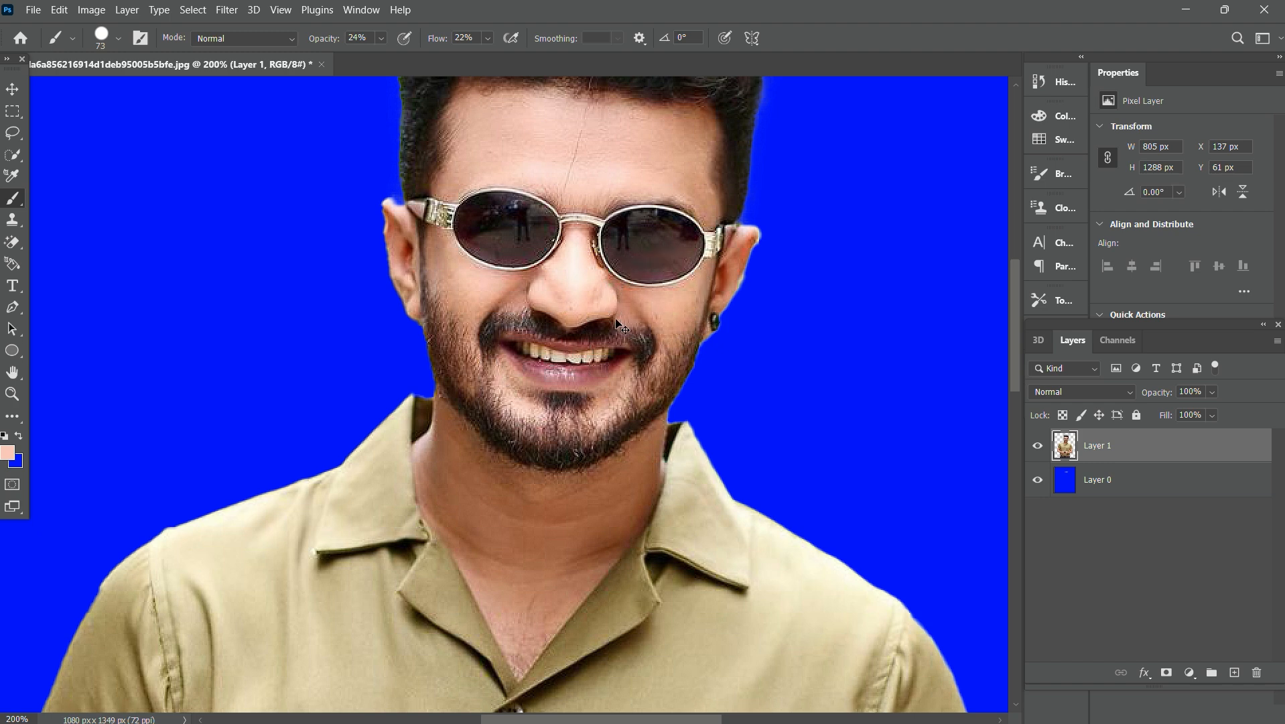
scroll(633, 310, "up", 1)
key("bracketleft")
key("bracketleft")
key("bracketleft")
key("bracketleft")
key("bracketleft")
key("bracketleft")
key("bracketleft")
key("bracketleft")
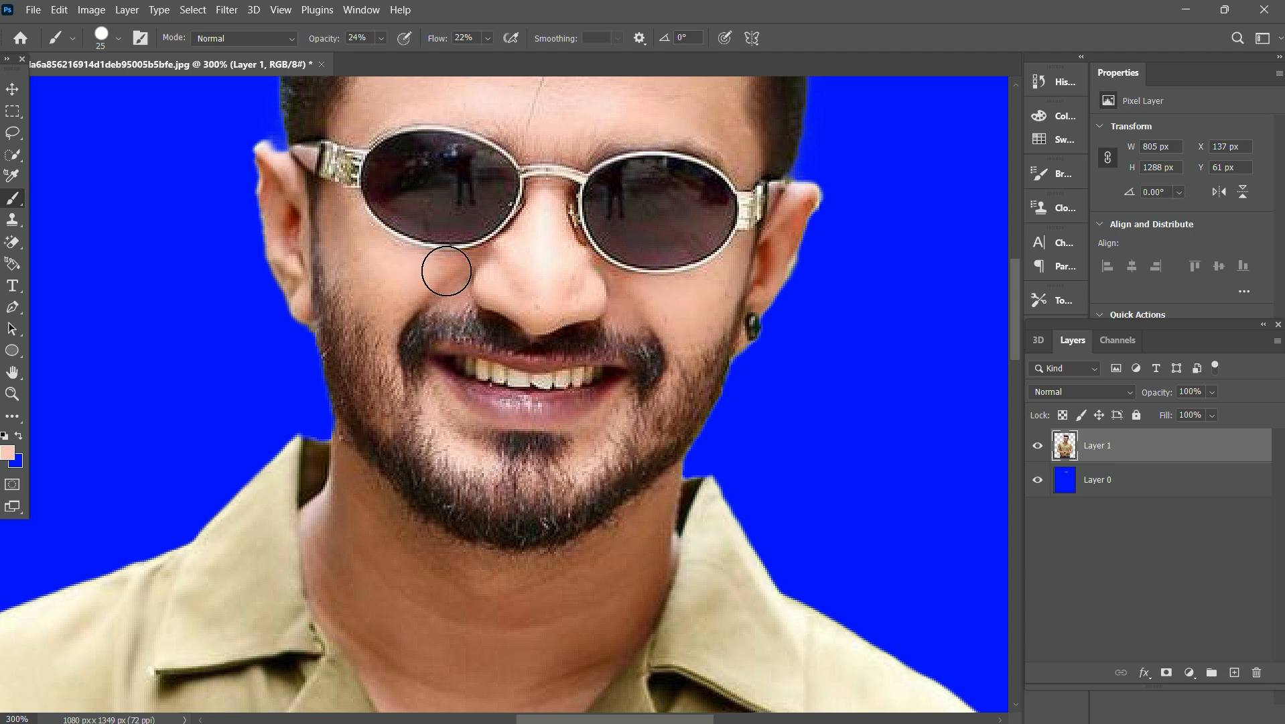
Step: Brush the sampled skin tone over the man's cheeks, nose and forehead to even out the skin
mouse_move(448, 270)
left_mouse_down()
mouse_move(396, 301)
mouse_move(357, 236)
left_mouse_up()
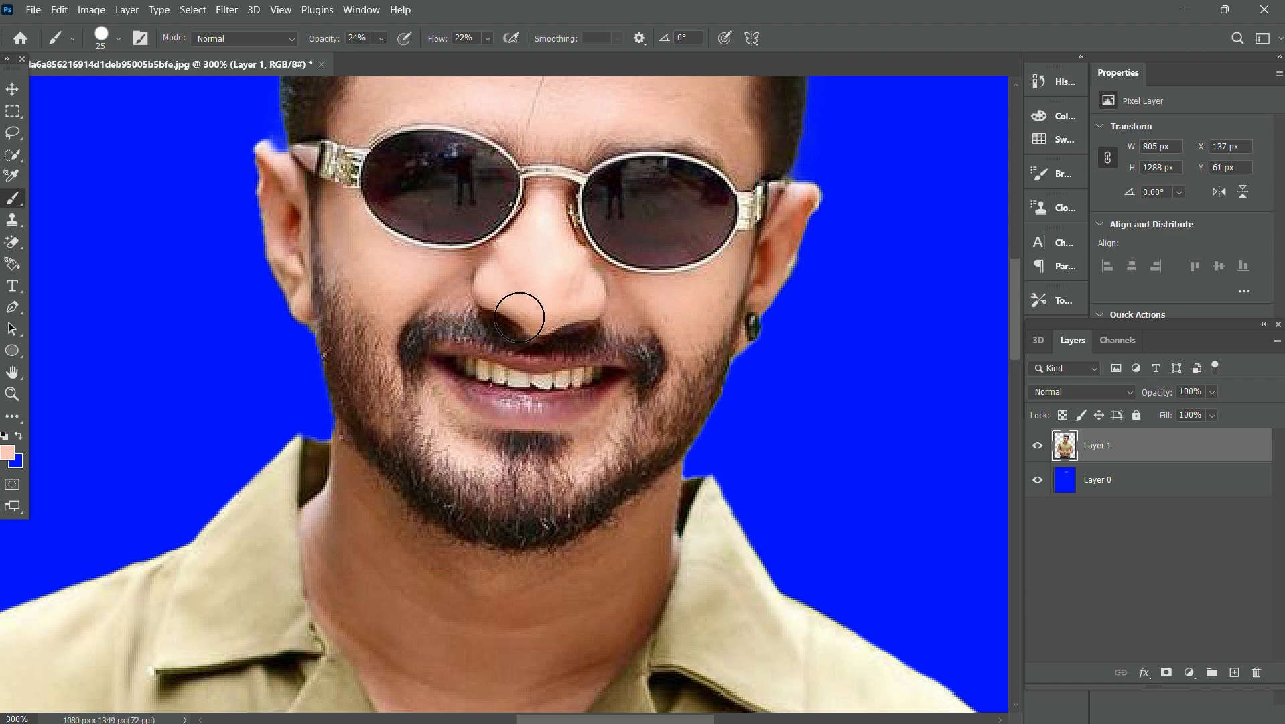
scroll(469, 295, "up", 2)
scroll(373, 149, "up", 4)
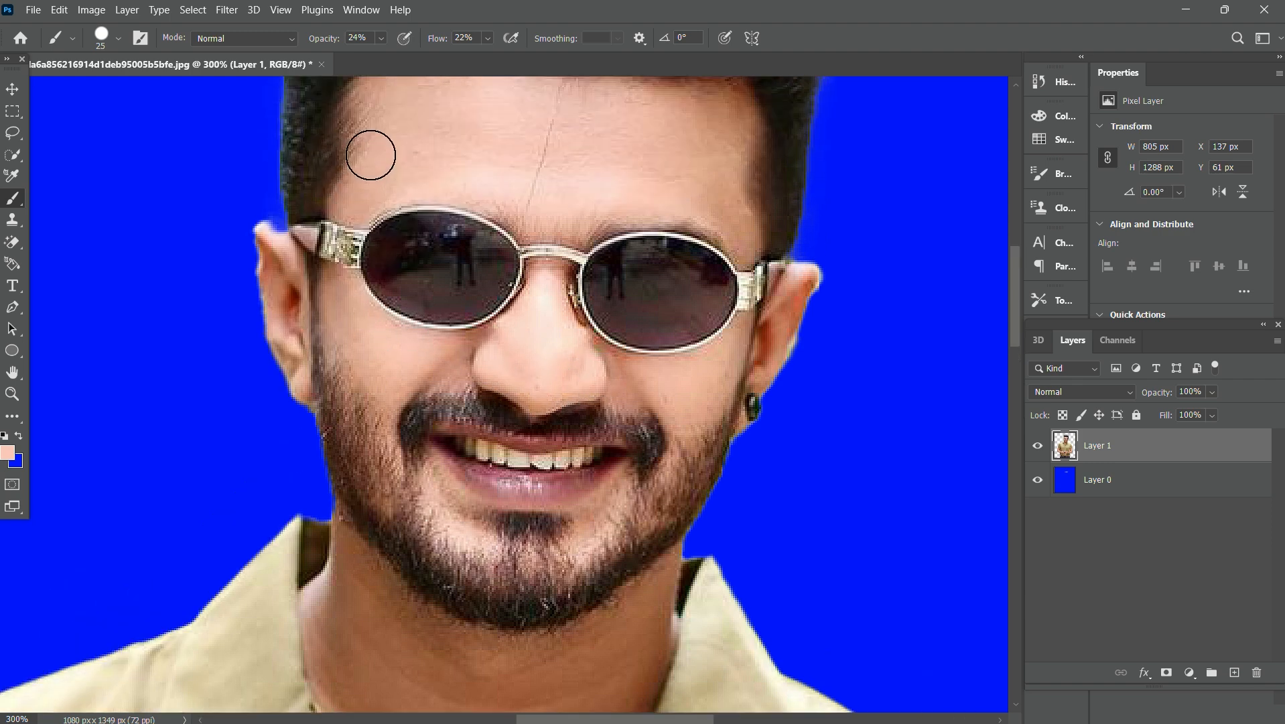
mouse_move(390, 178)
left_mouse_down()
mouse_move(430, 126)
mouse_move(507, 119)
mouse_move(730, 143)
mouse_move(744, 227)
mouse_move(702, 179)
mouse_move(742, 288)
left_mouse_up()
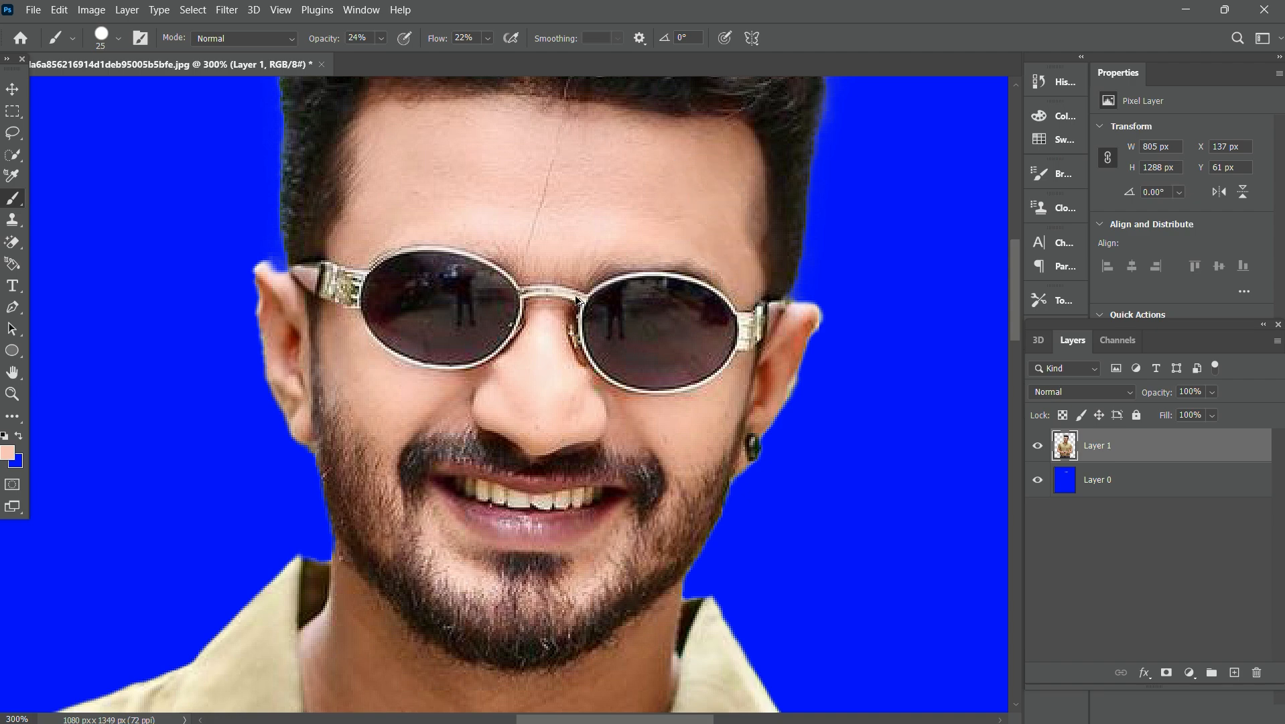
key("ctrl+minus")
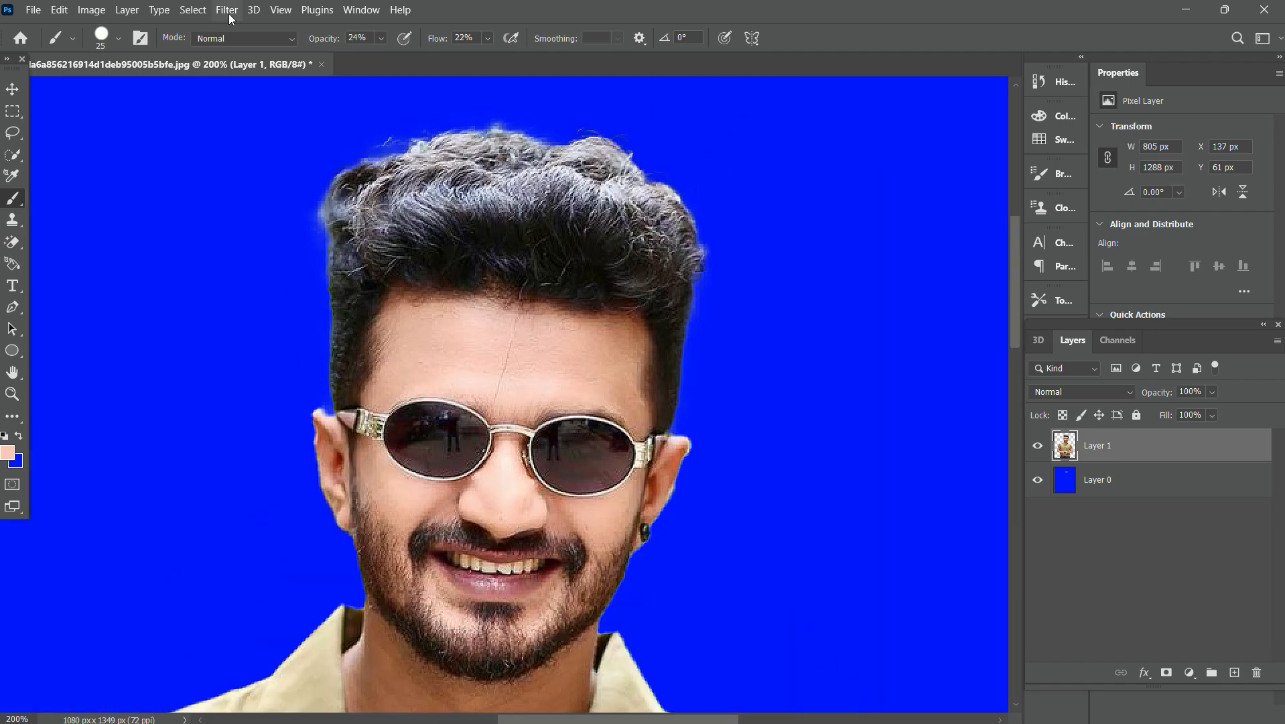
Step: Open the Camera Raw Filter on Layer 1 and set Temperature to -9, Tint to -14 and Exposure to +0.25
left_click(228, 10)
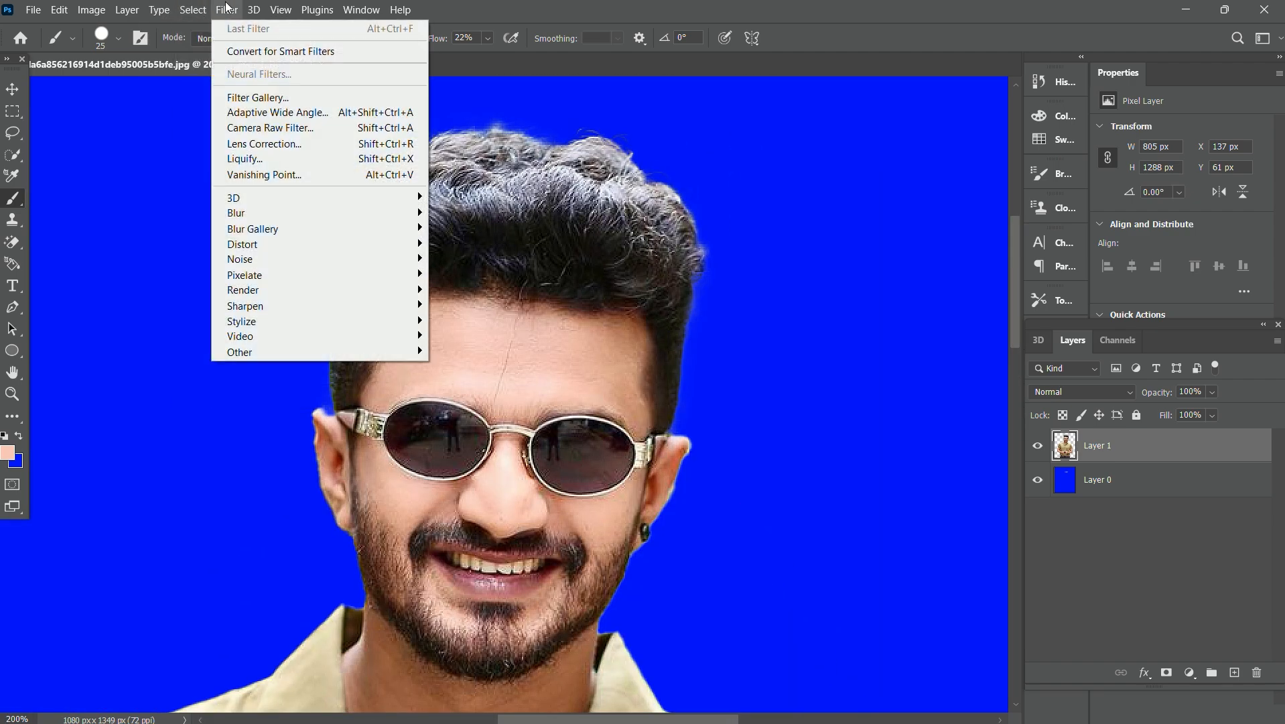
left_click(286, 139)
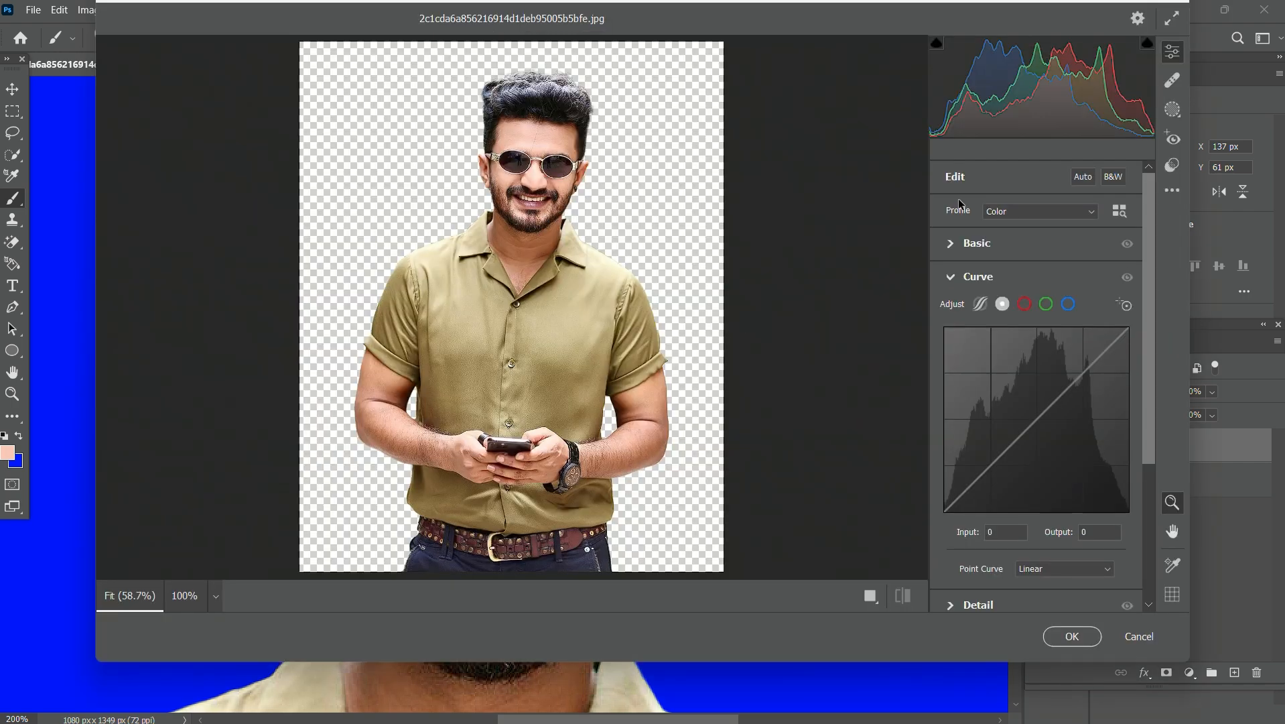
left_click(961, 250)
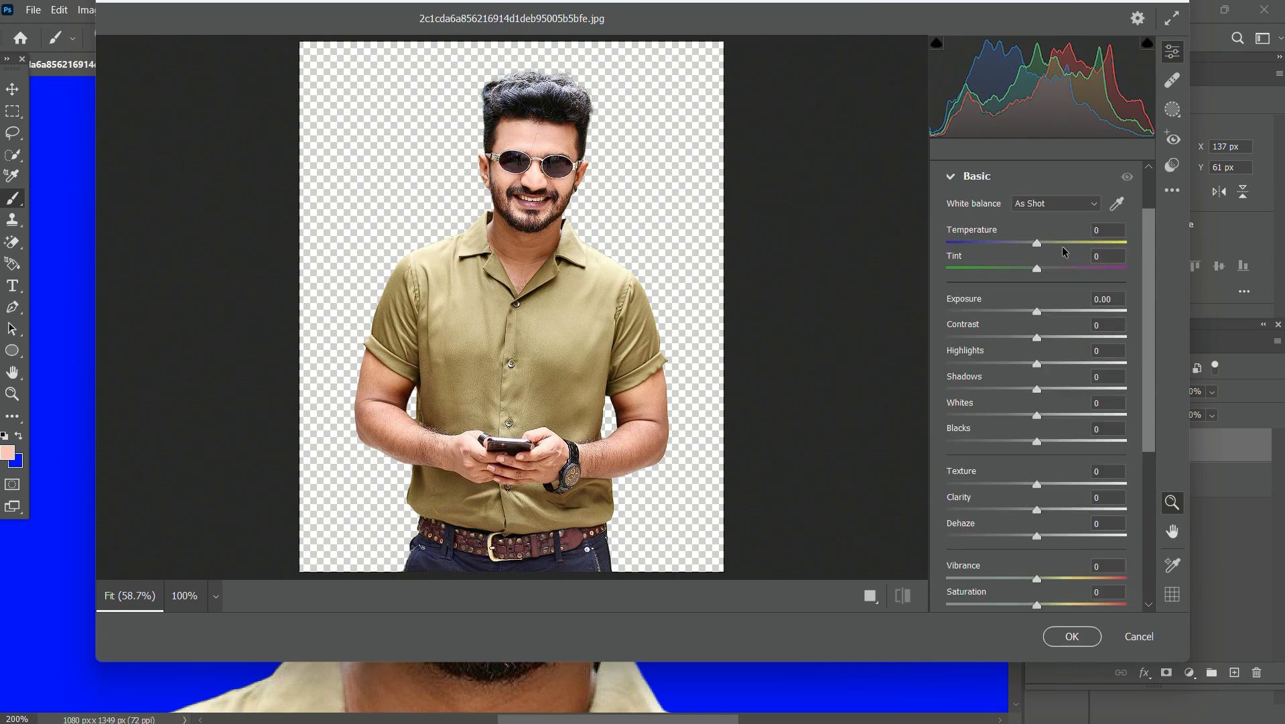
left_click_drag(1035, 245, 1042, 312)
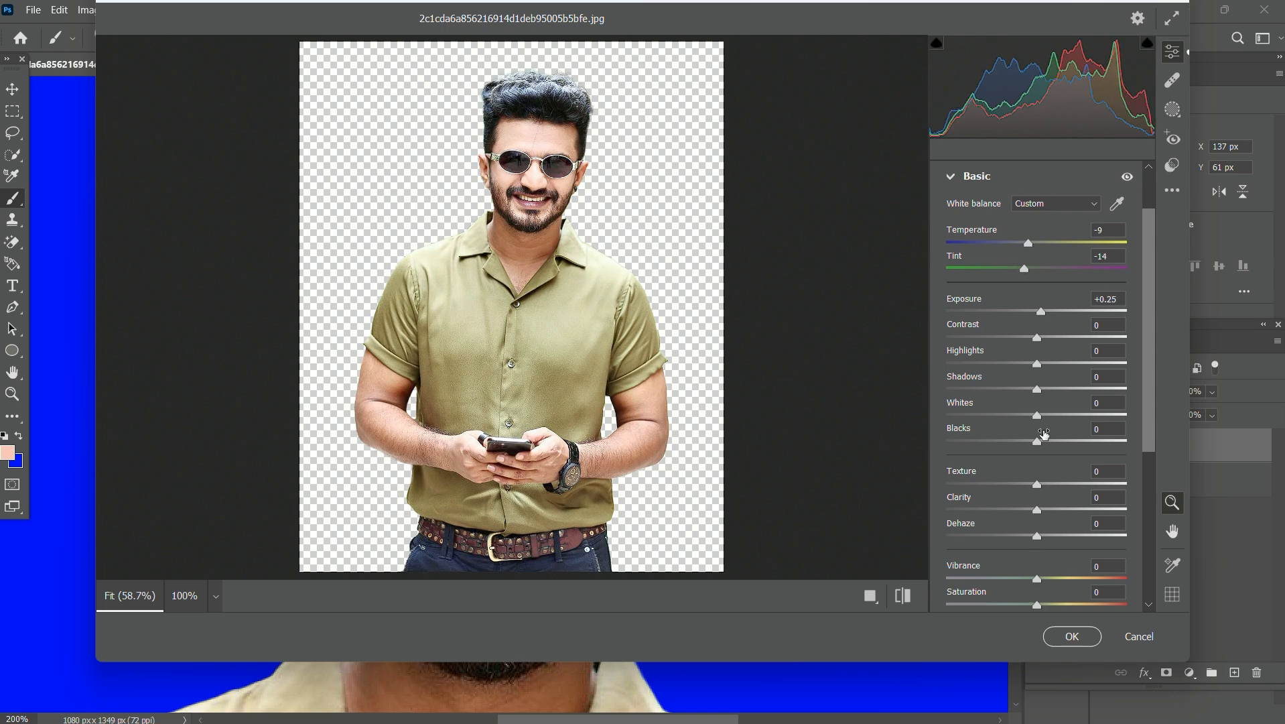
Step: Set Blacks to +21, Texture to -15 and Clarity to -15, and apply the Camera Raw Filter
left_click_drag(1038, 442, 1028, 484)
scroll(1012, 560, "down", 5)
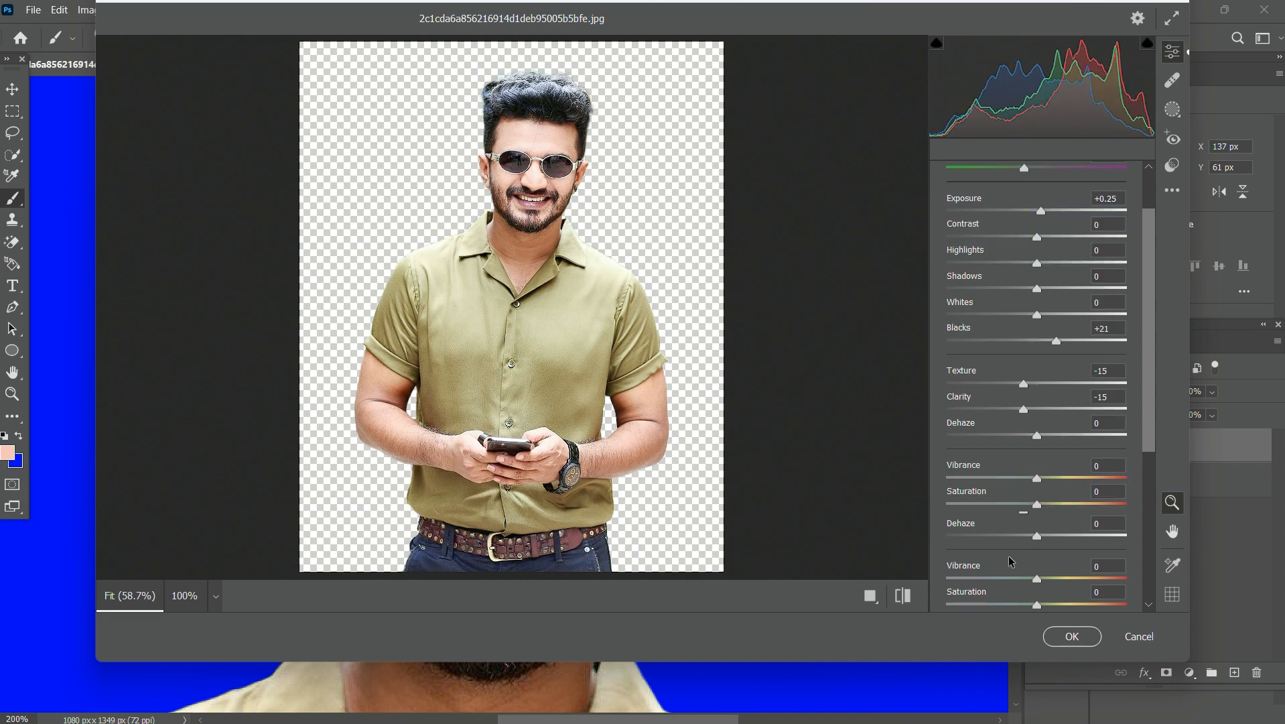
left_click(980, 468)
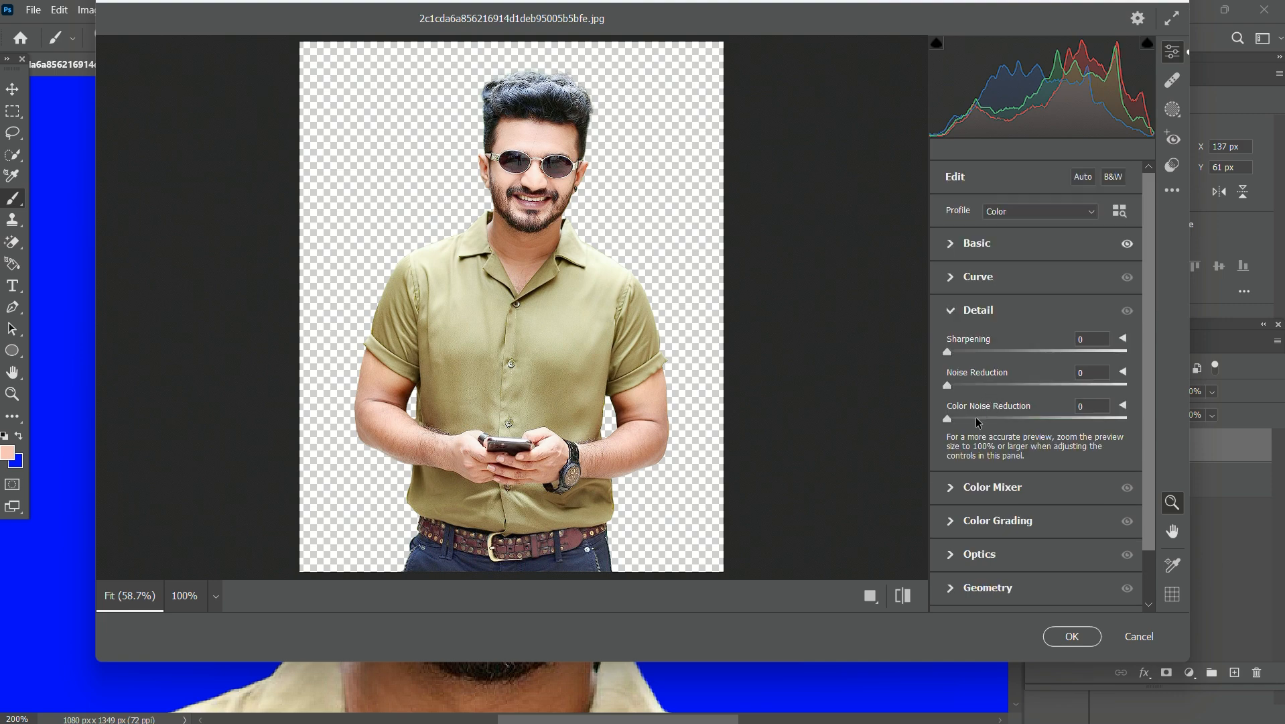
scroll(978, 422, "down", 1)
left_click(1072, 636)
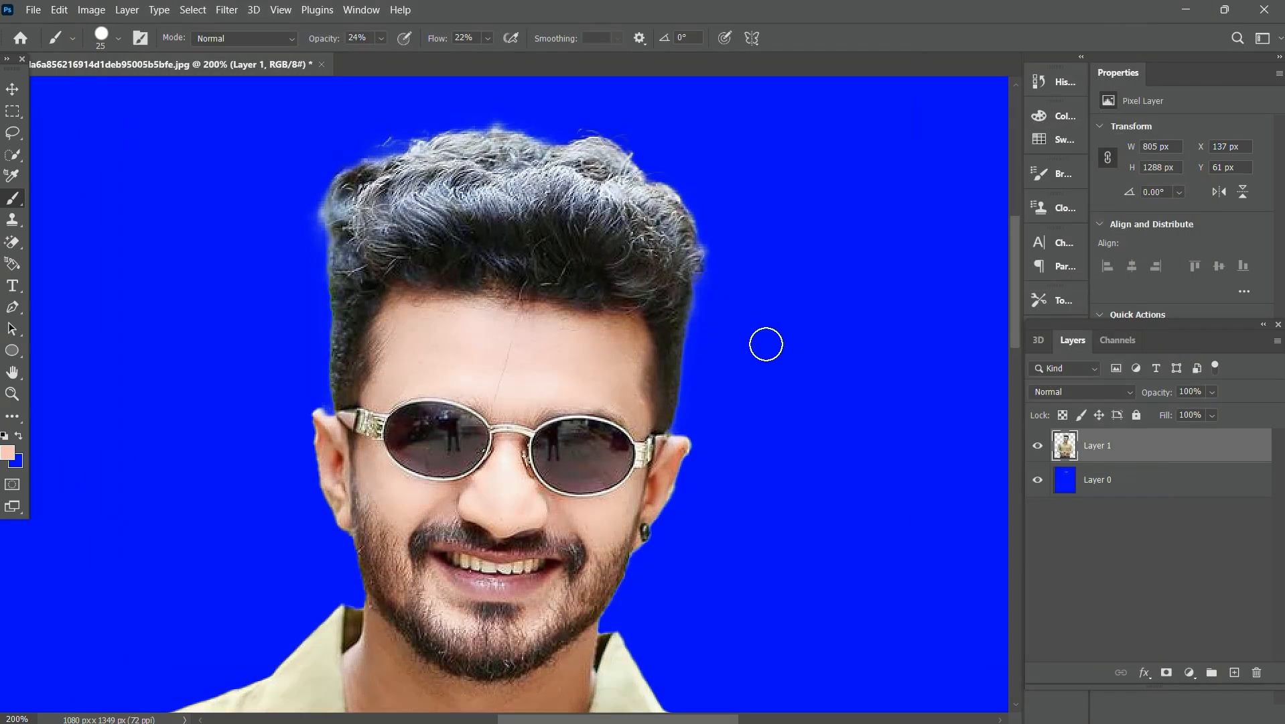
Step: Examine the color-corrected man against the blue background, both as a whole and around the head
left_click(565, 373, "alt")
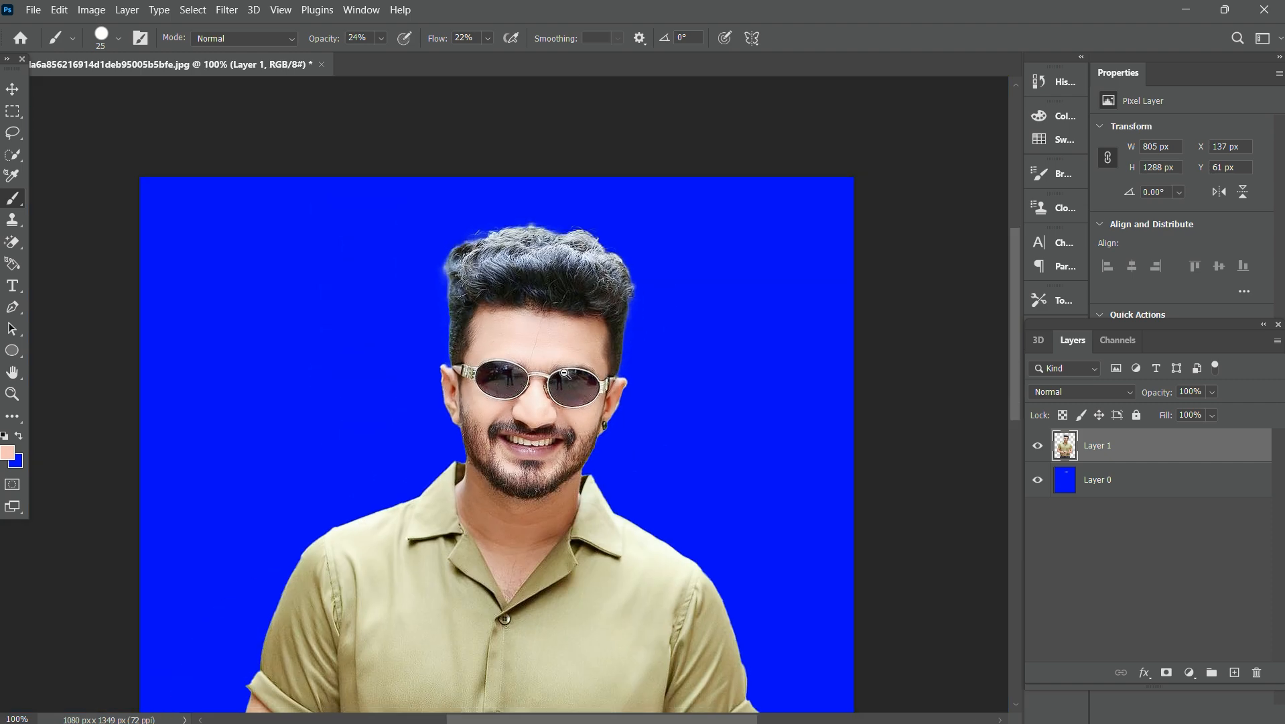
left_click(564, 373, "alt")
left_click(565, 373, "alt")
left_click_drag(597, 417, 667, 407)
left_click(606, 370, "ctrl")
left_click(642, 374, "ctrl")
left_click(650, 358, "alt")
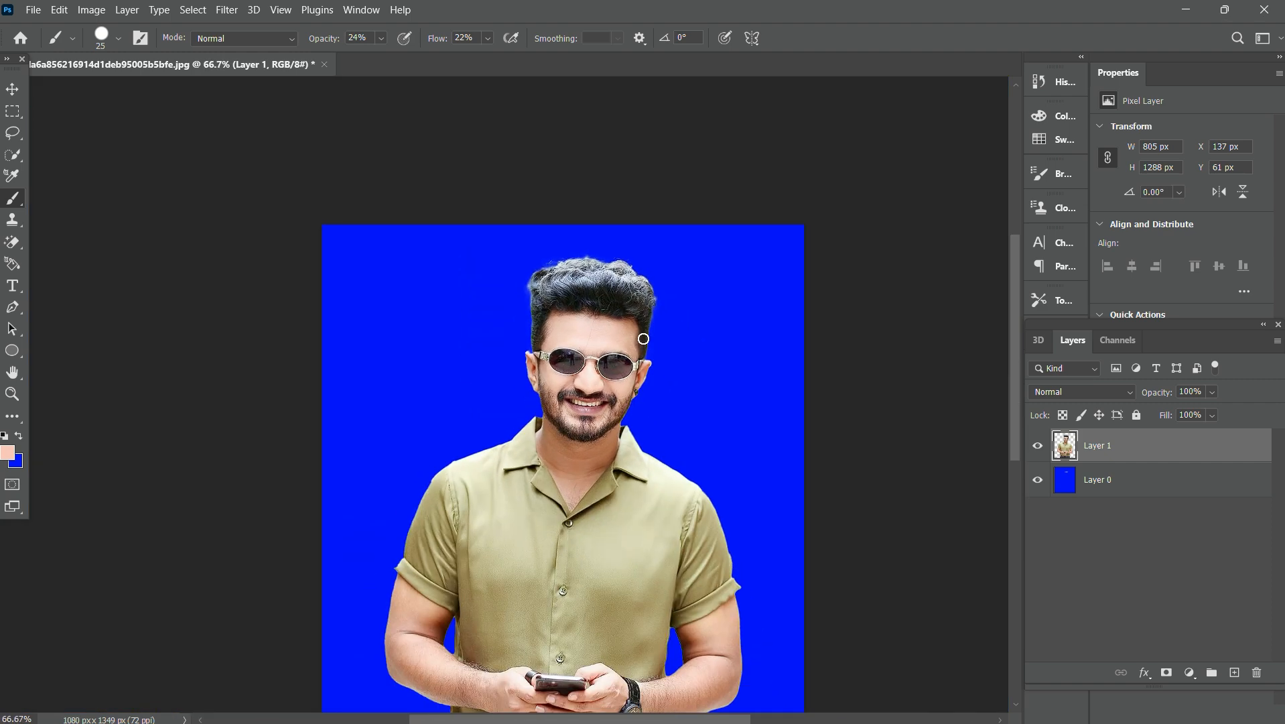
left_click(615, 315, "ctrl")
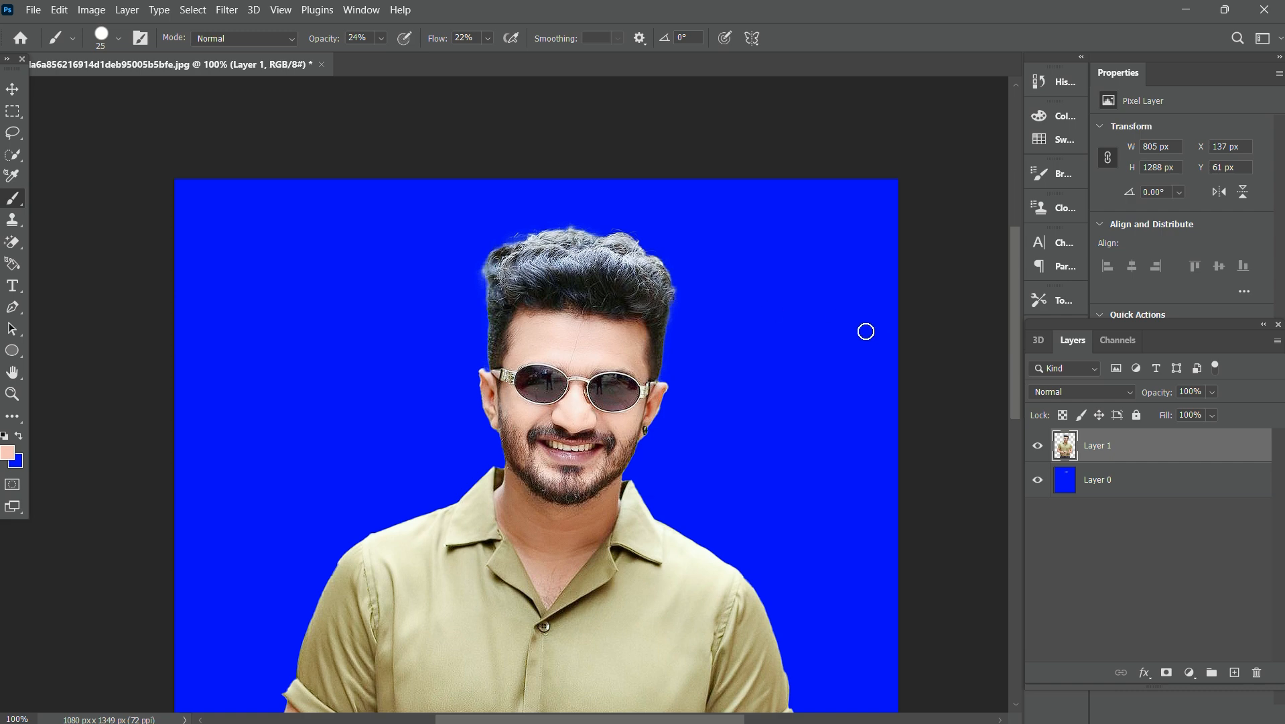
Step: Darken the man's hair with the Burn Tool at 150 px, Midtones range and 63% exposure
key("o")
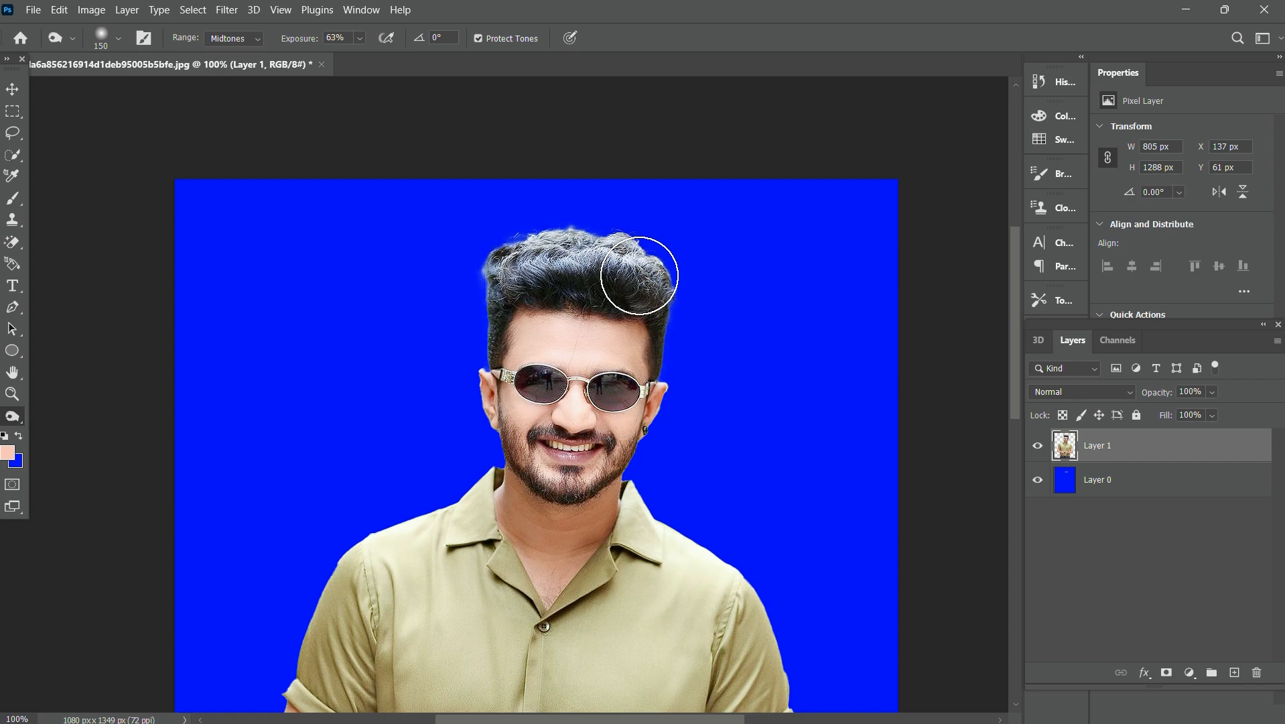
right_click(7, 420)
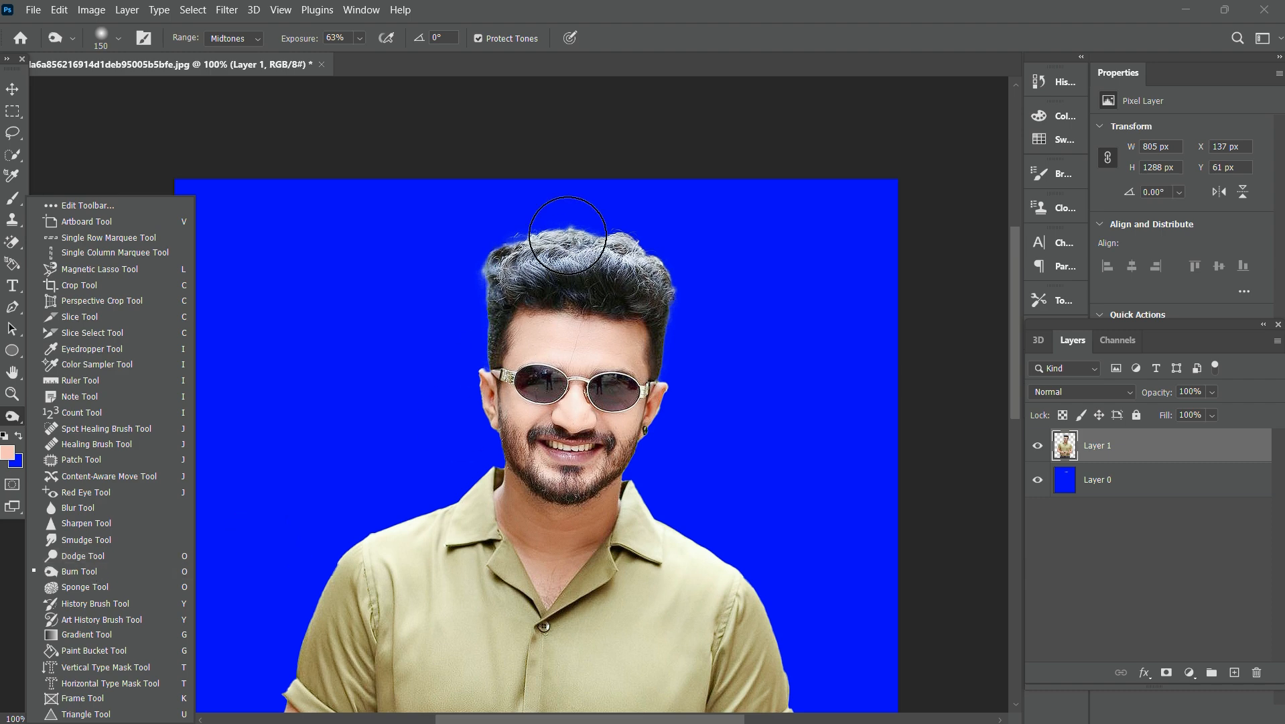
mouse_move(568, 235)
left_mouse_down()
mouse_move(612, 258)
mouse_move(570, 255)
mouse_move(618, 262)
mouse_move(664, 248)
mouse_move(664, 304)
mouse_move(640, 247)
mouse_move(527, 247)
mouse_move(521, 266)
mouse_move(629, 248)
mouse_move(660, 282)
left_mouse_up()
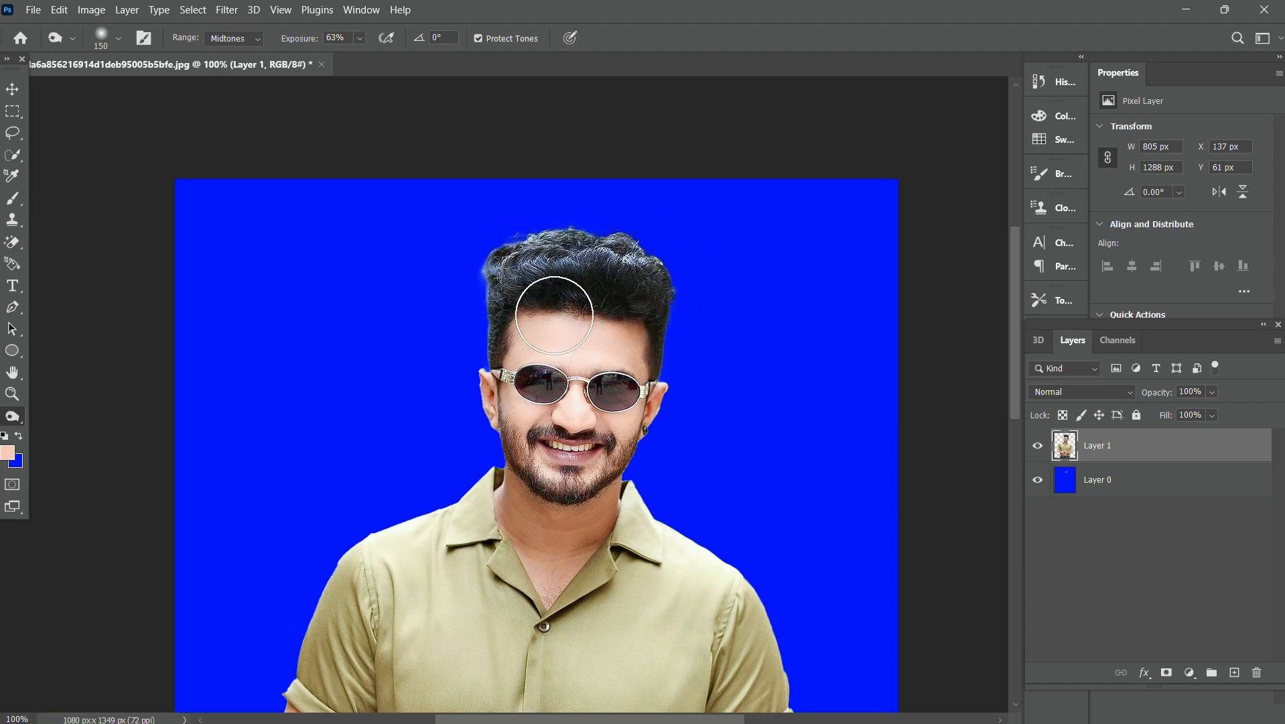
scroll(554, 303, "down", 1)
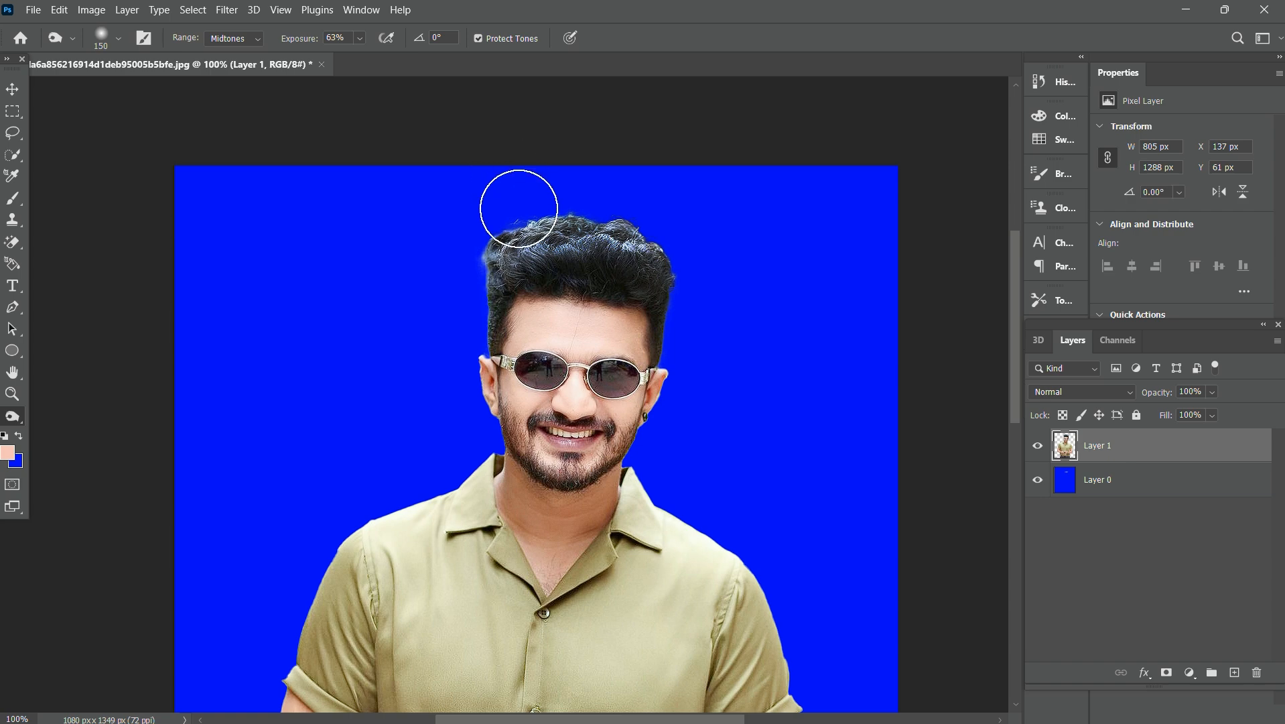
left_click_drag(520, 230, 620, 252)
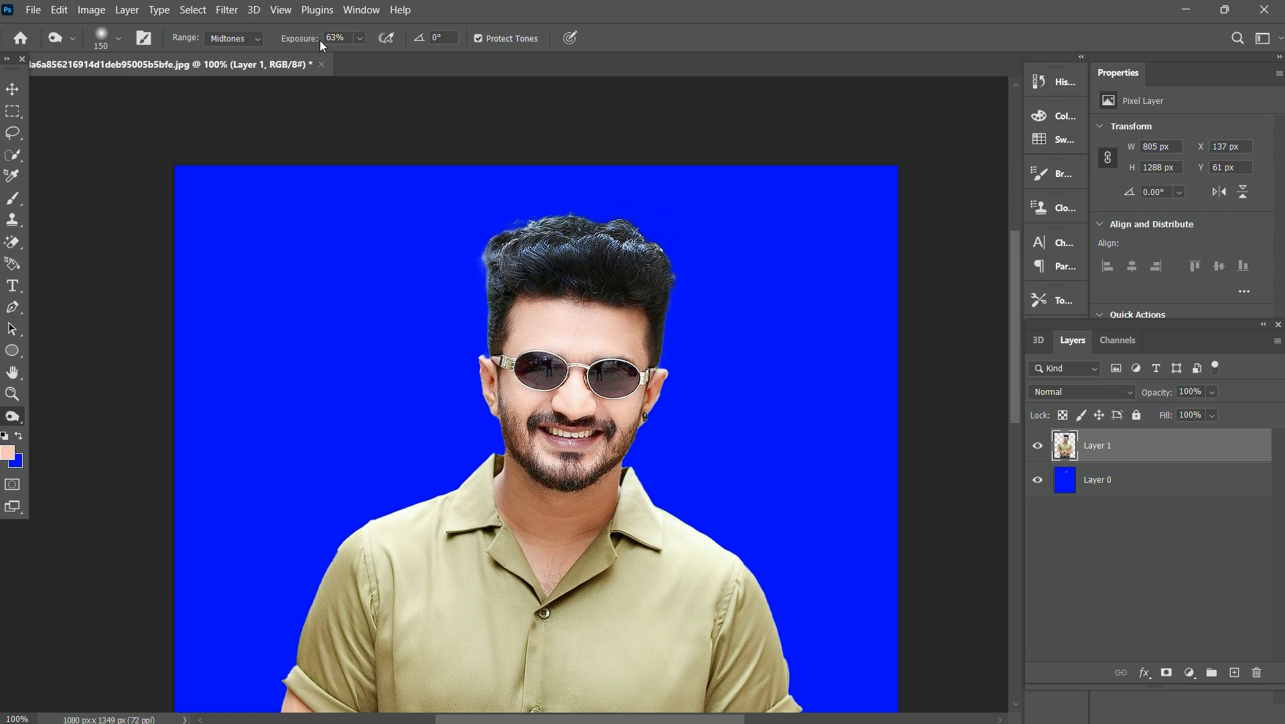
Step: Activate the Crop Tool with the 4 x 5 in 300 ppi preset
scroll(454, 75, "down", 4)
scroll(594, 240, "down", 2)
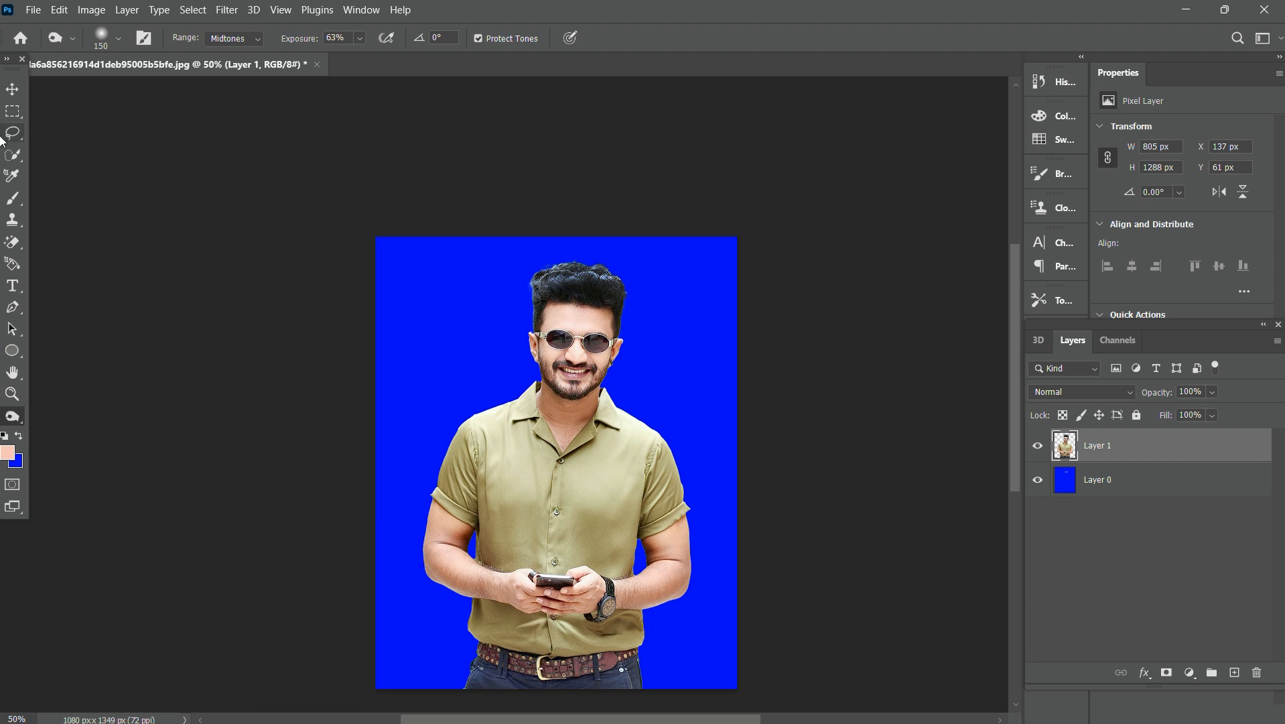
left_click(12, 88)
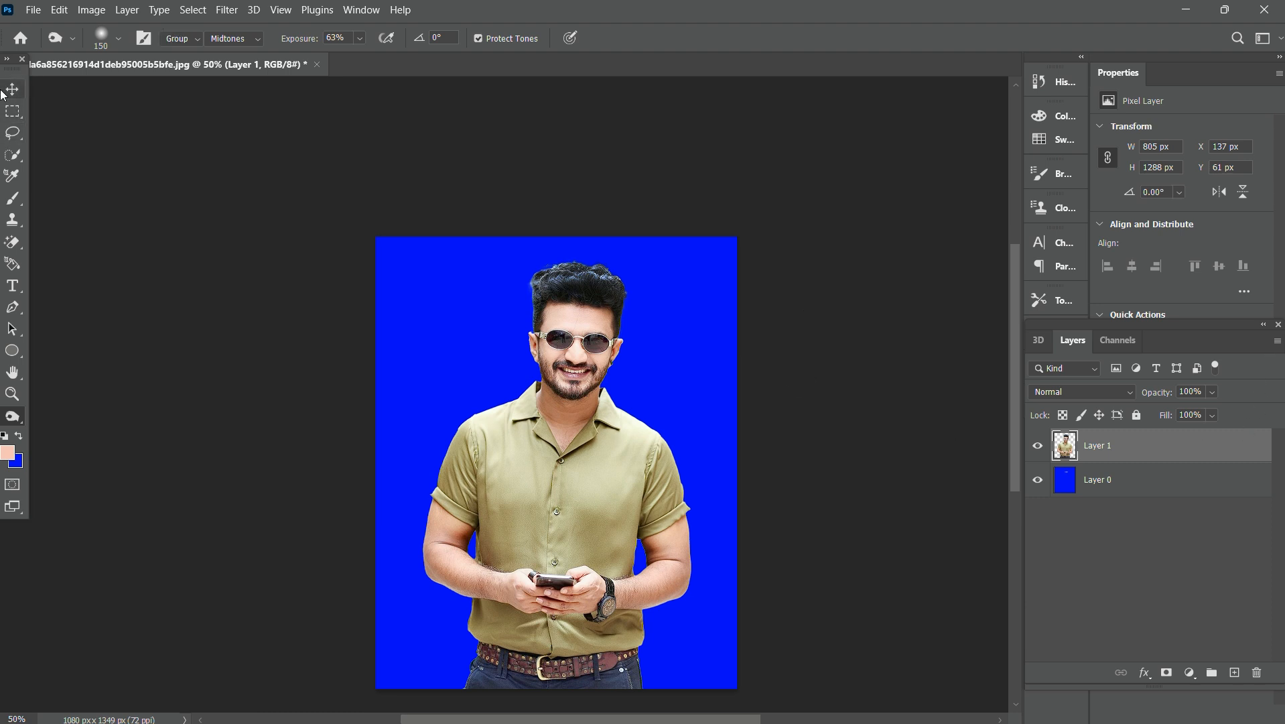
left_click(12, 417)
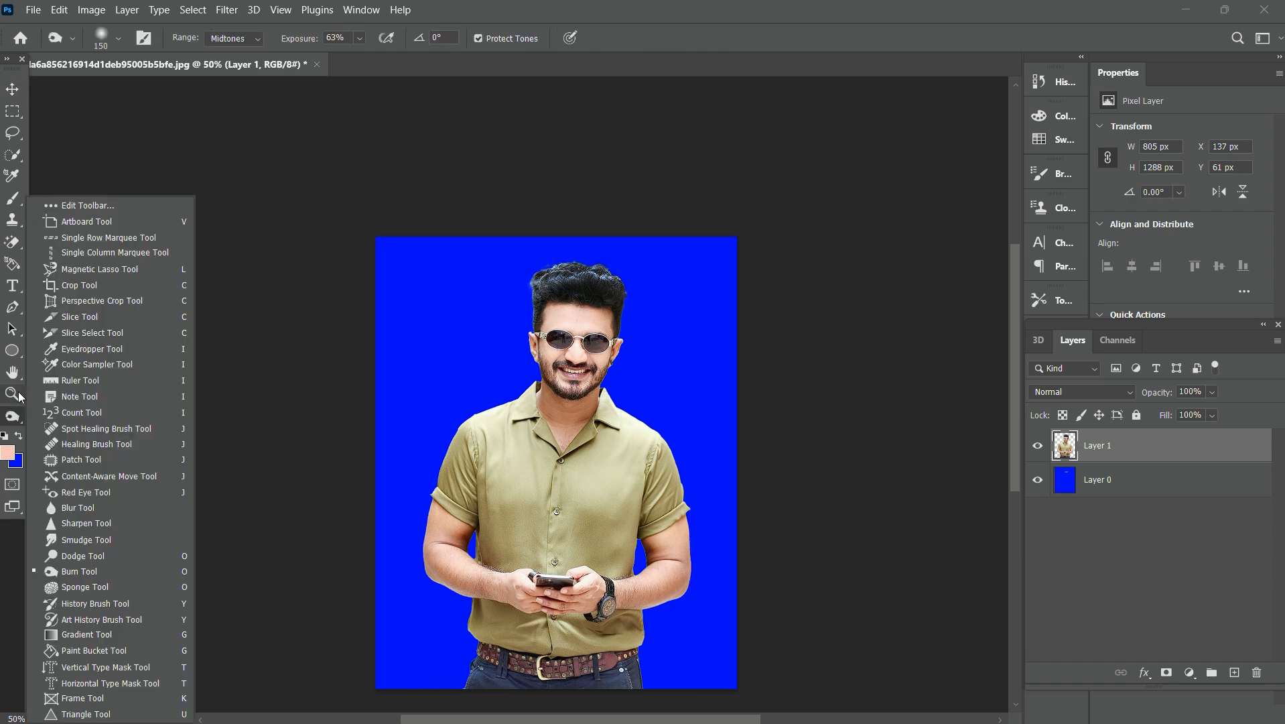
left_click(70, 286)
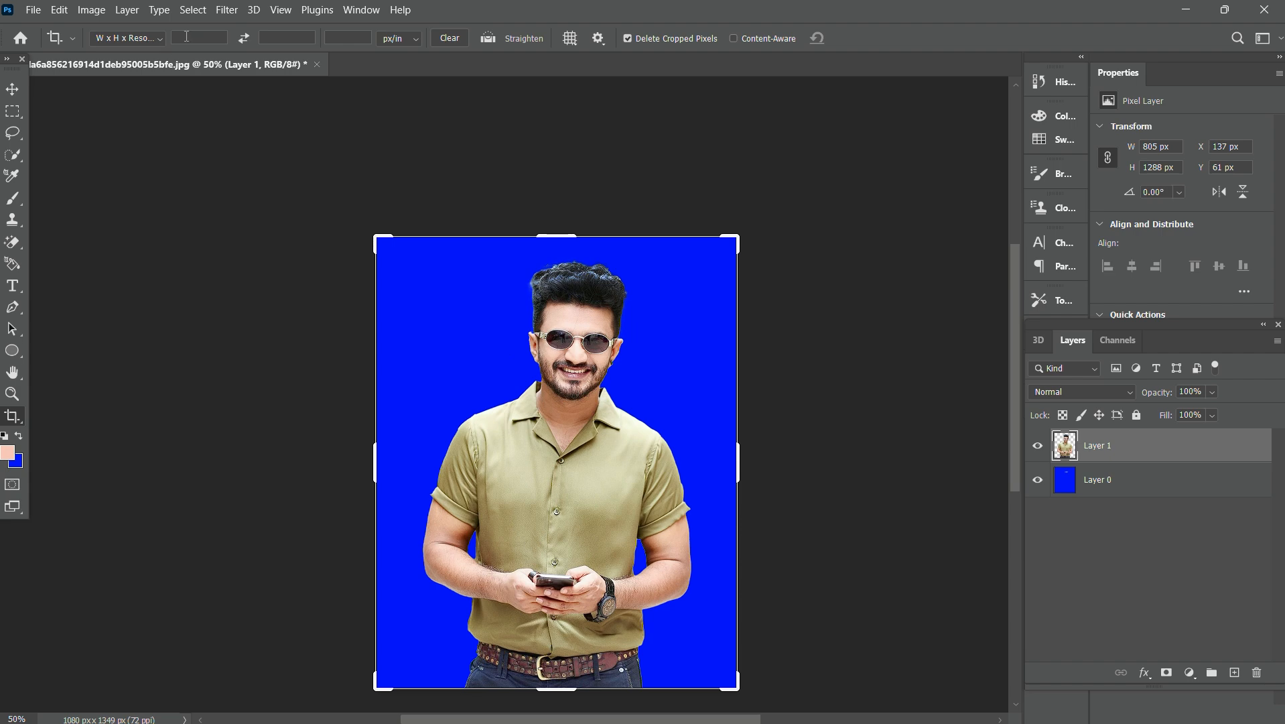
left_click(151, 38)
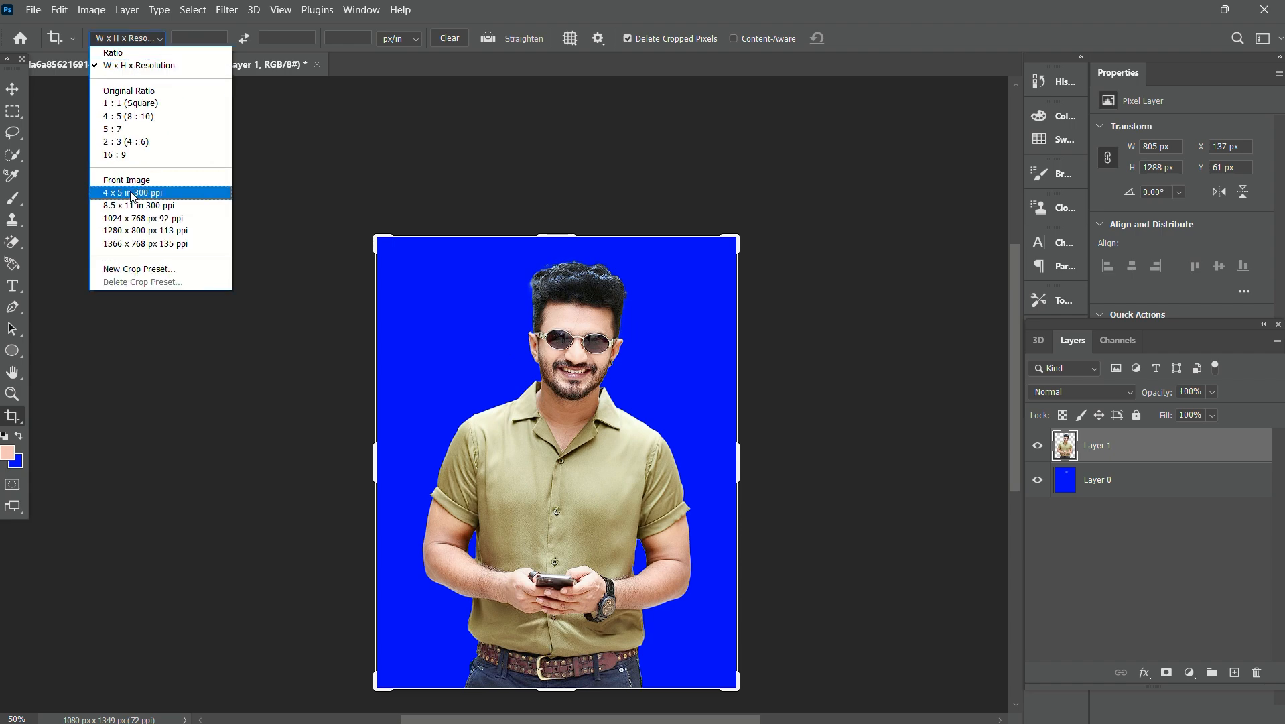
left_click(133, 195)
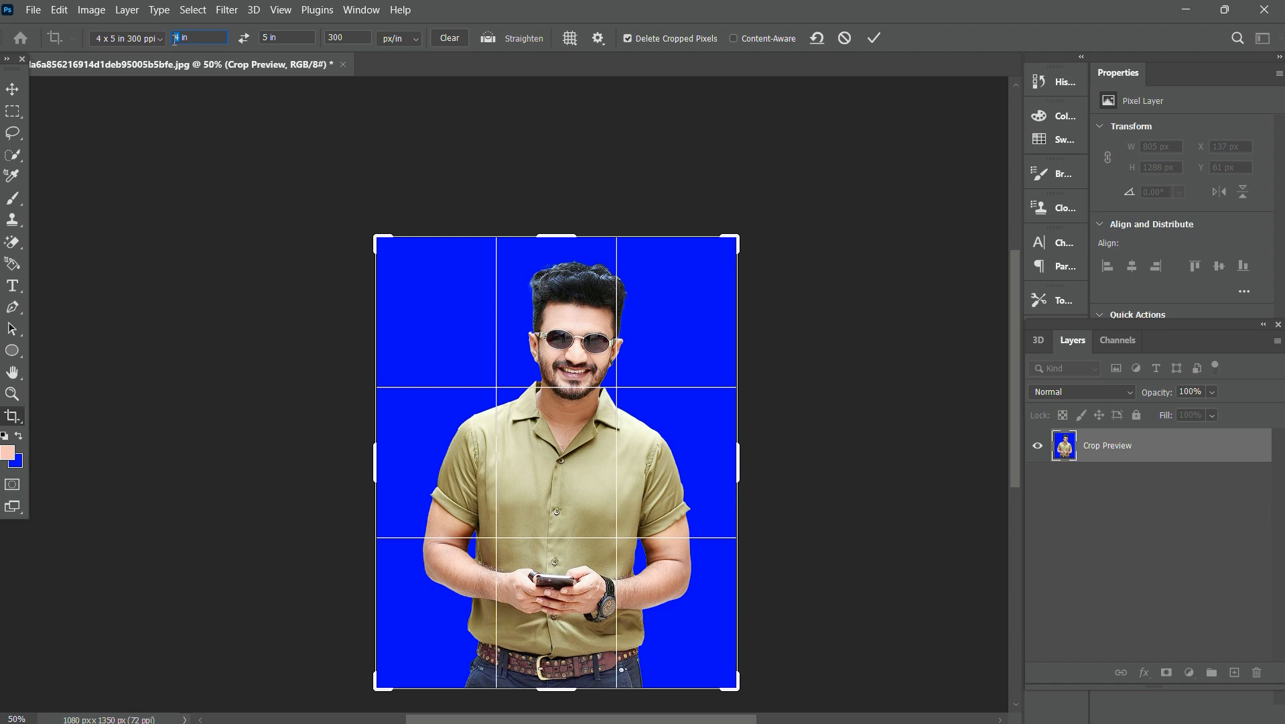
Step: Set the crop size to 1.5 in wide by 1.9 in high
type("1")
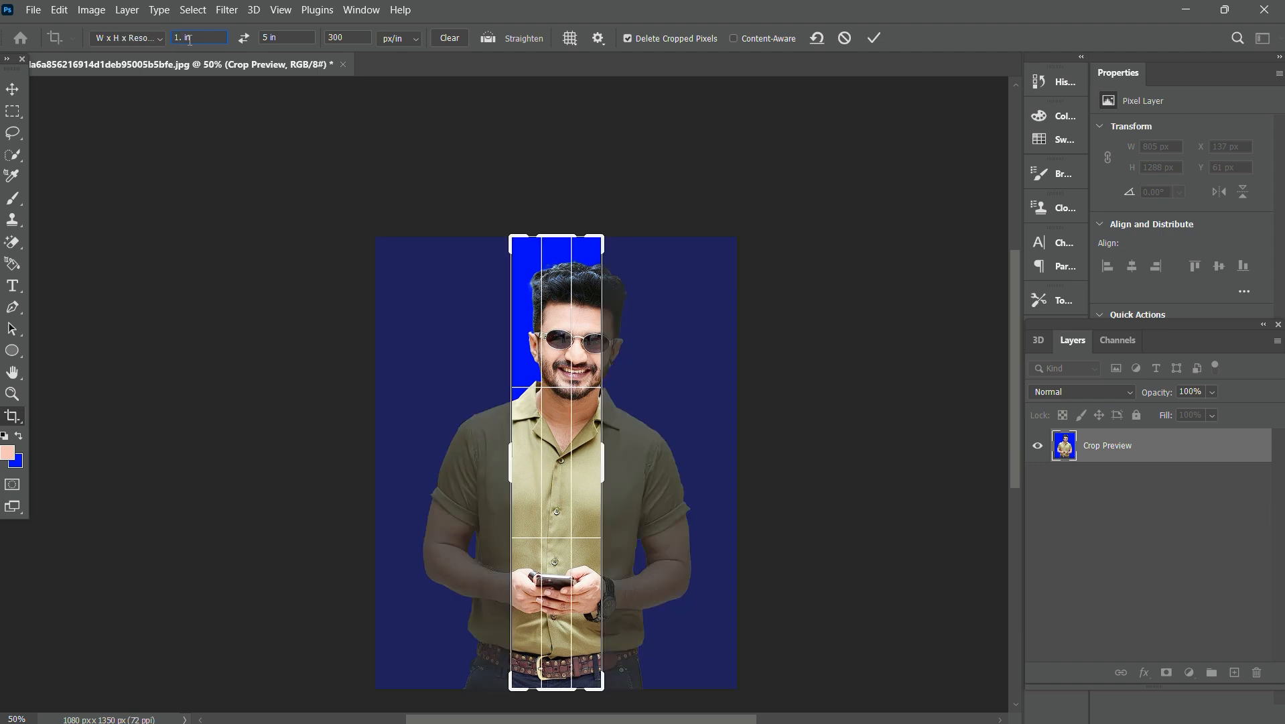
type(".5")
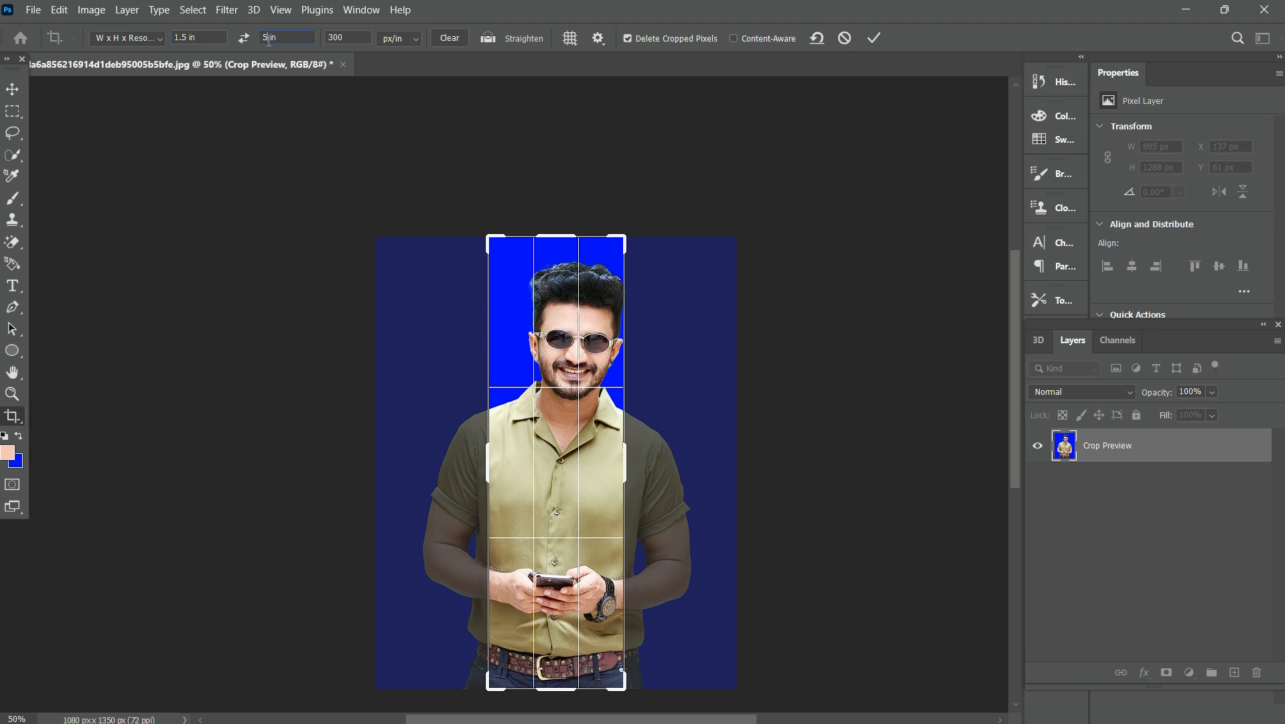
type("1.")
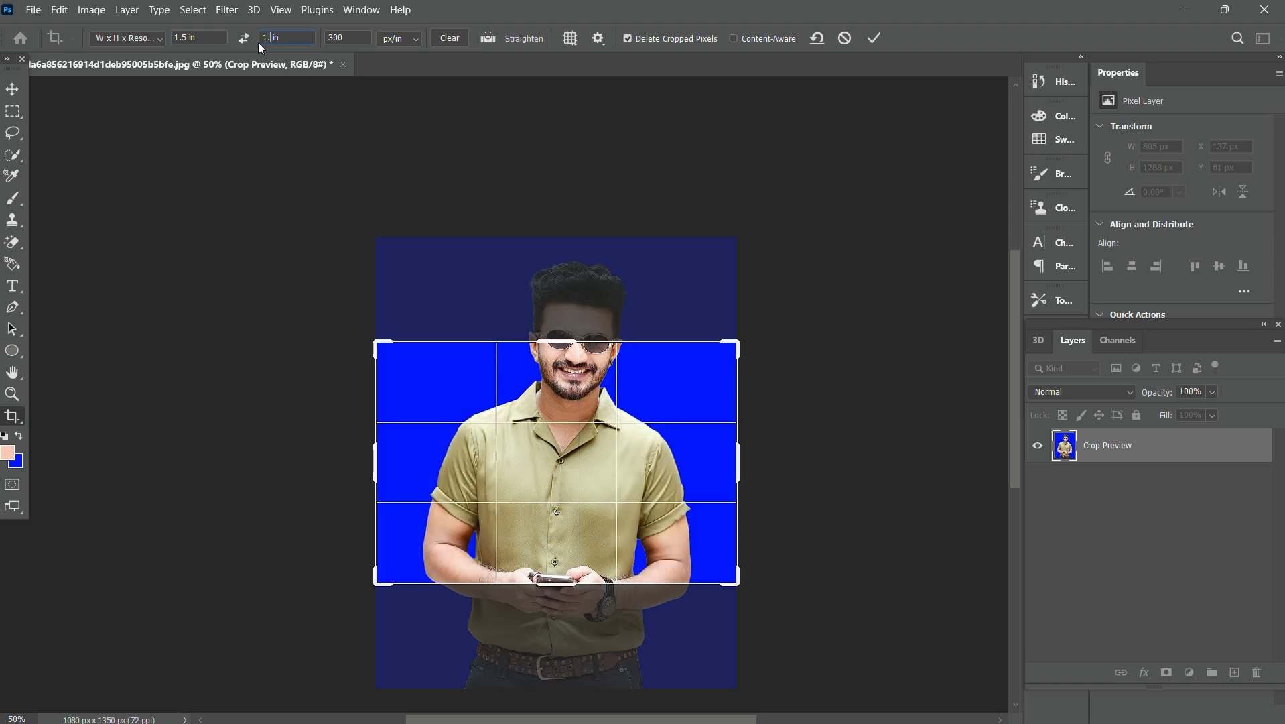
type("9")
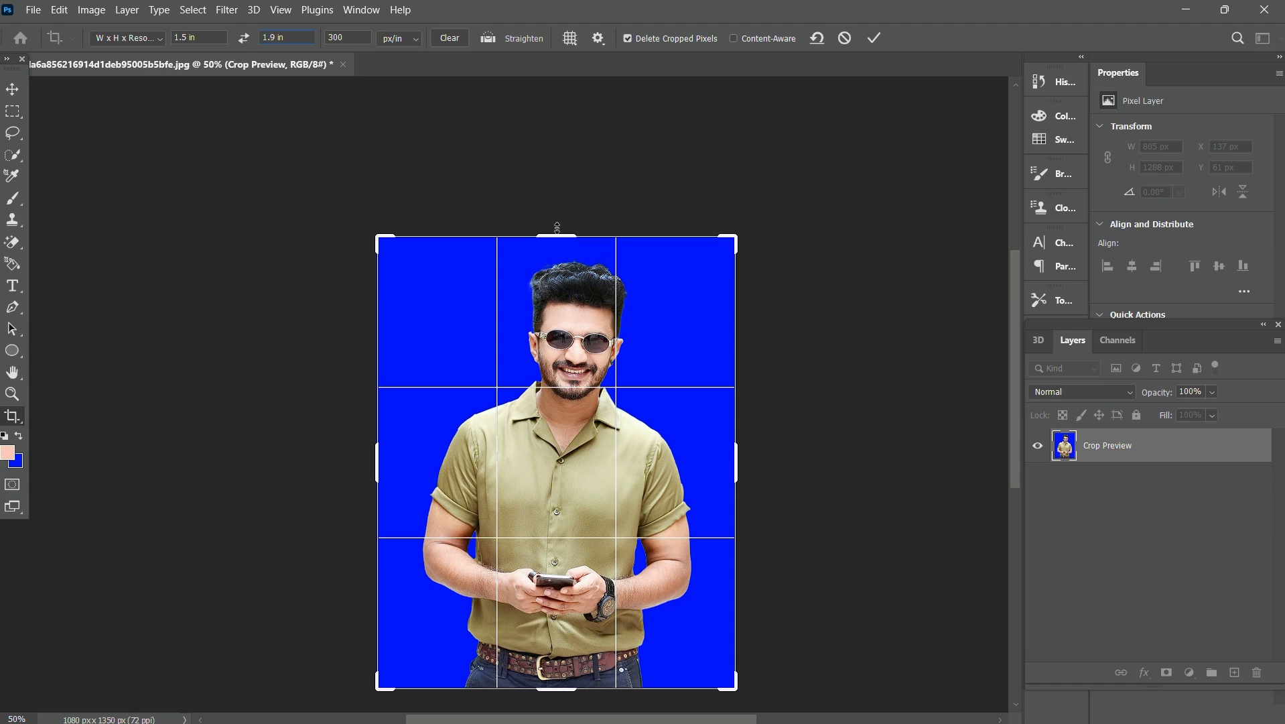
Step: Shrink and position the crop frame around the man's head and upper chest, and apply the crop
mouse_move(557, 228)
left_mouse_down()
mouse_move(550, 569)
mouse_move(533, 614)
mouse_move(556, 623)
left_mouse_up()
left_click_drag(558, 540, 551, 536)
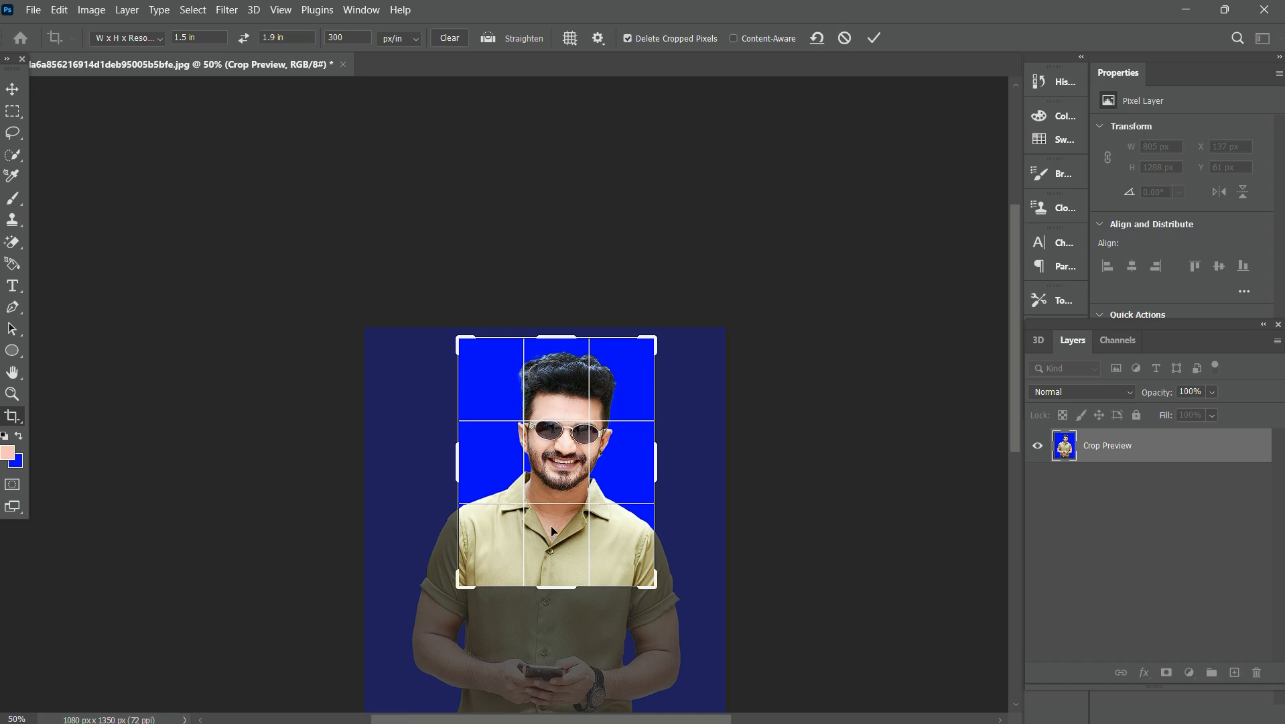
key("Return")
scroll(528, 424, "up", 3)
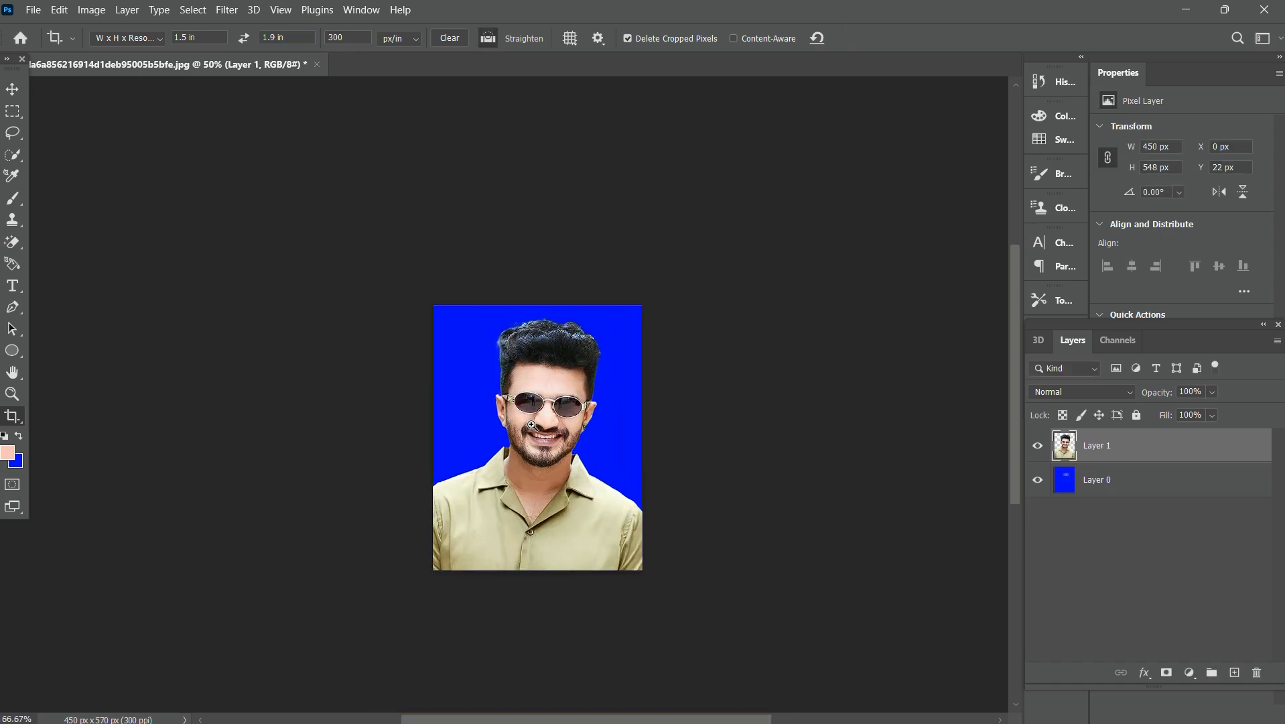
scroll(544, 423, "down", 5)
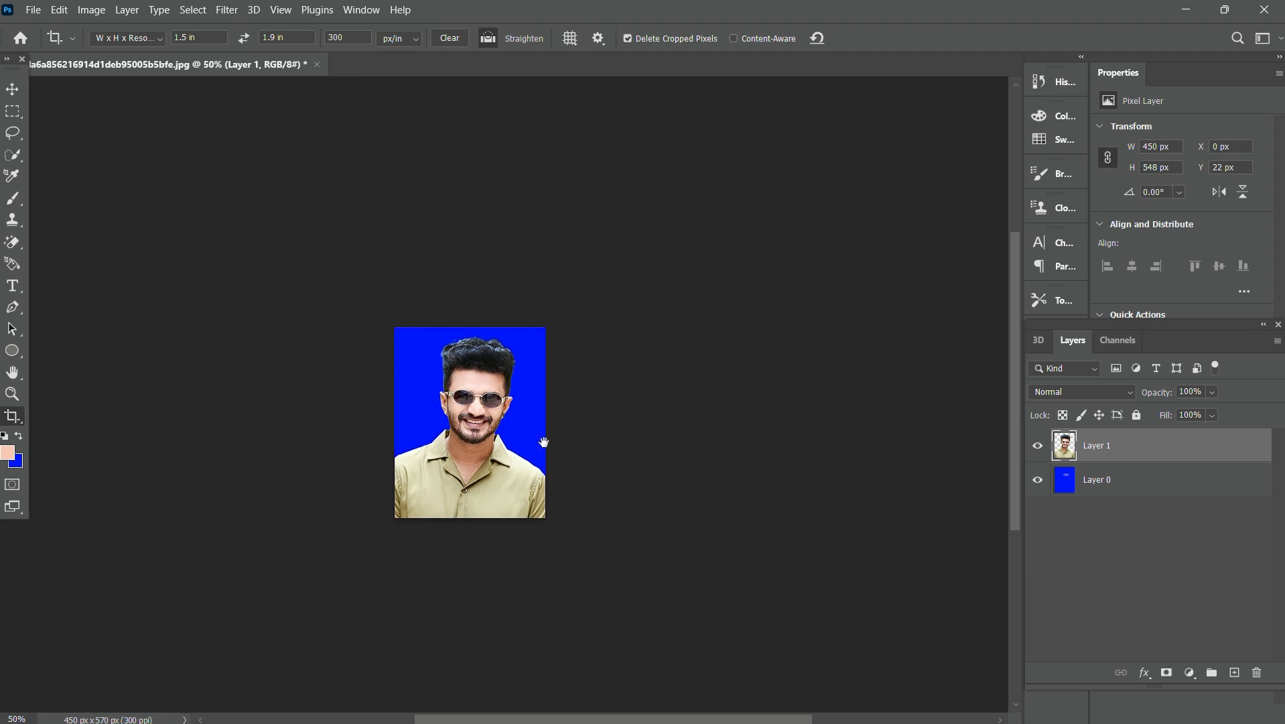
scroll(503, 432, "up", 1)
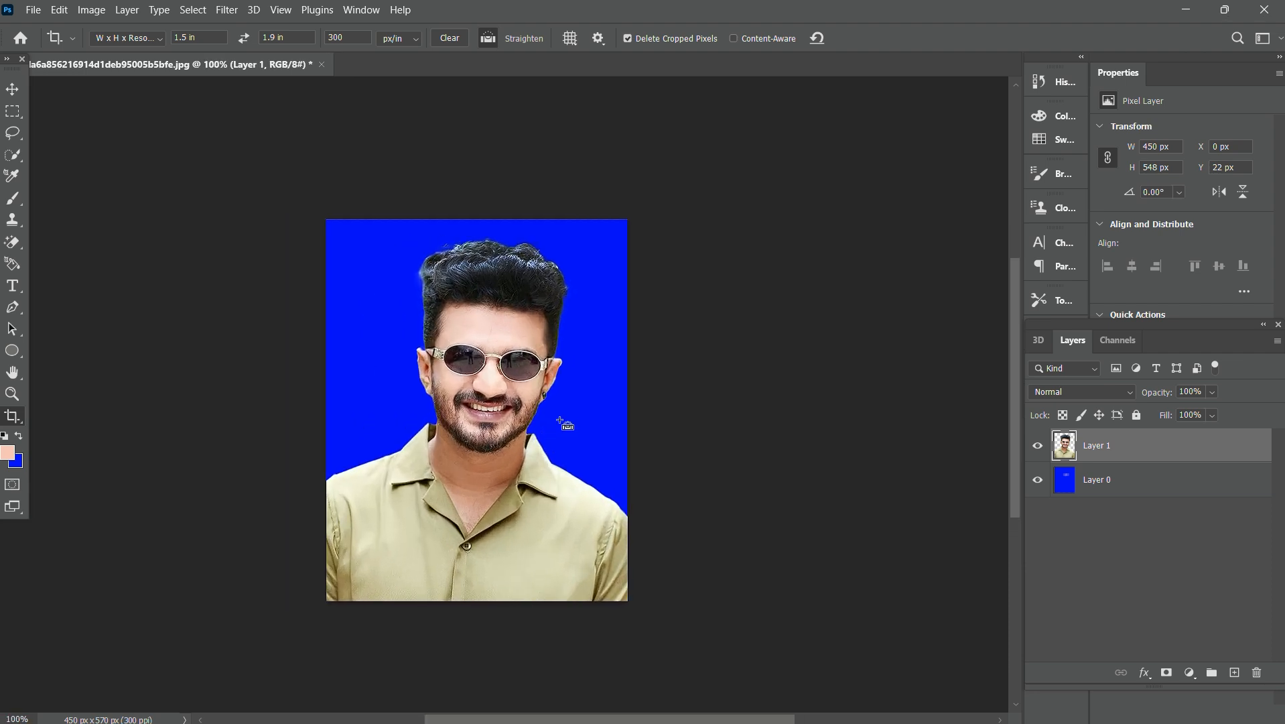
scroll(556, 424, "down", 1)
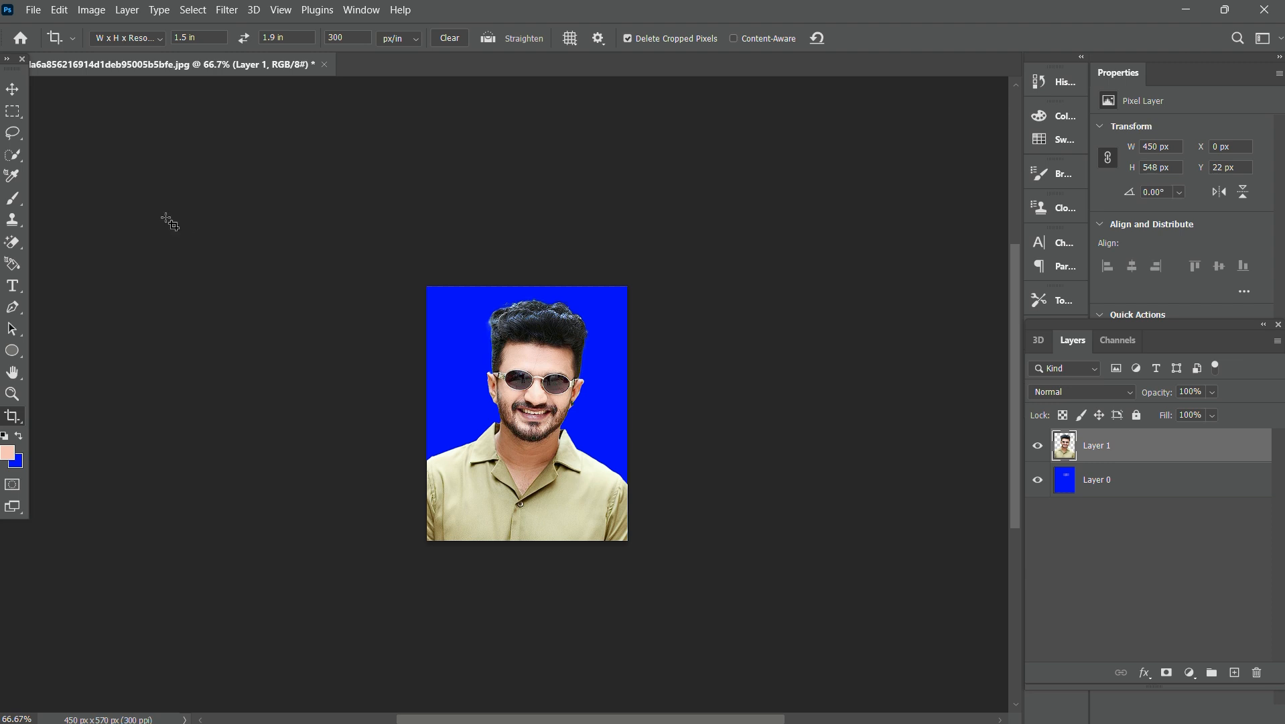
key("ctrl+space")
left_click(563, 396)
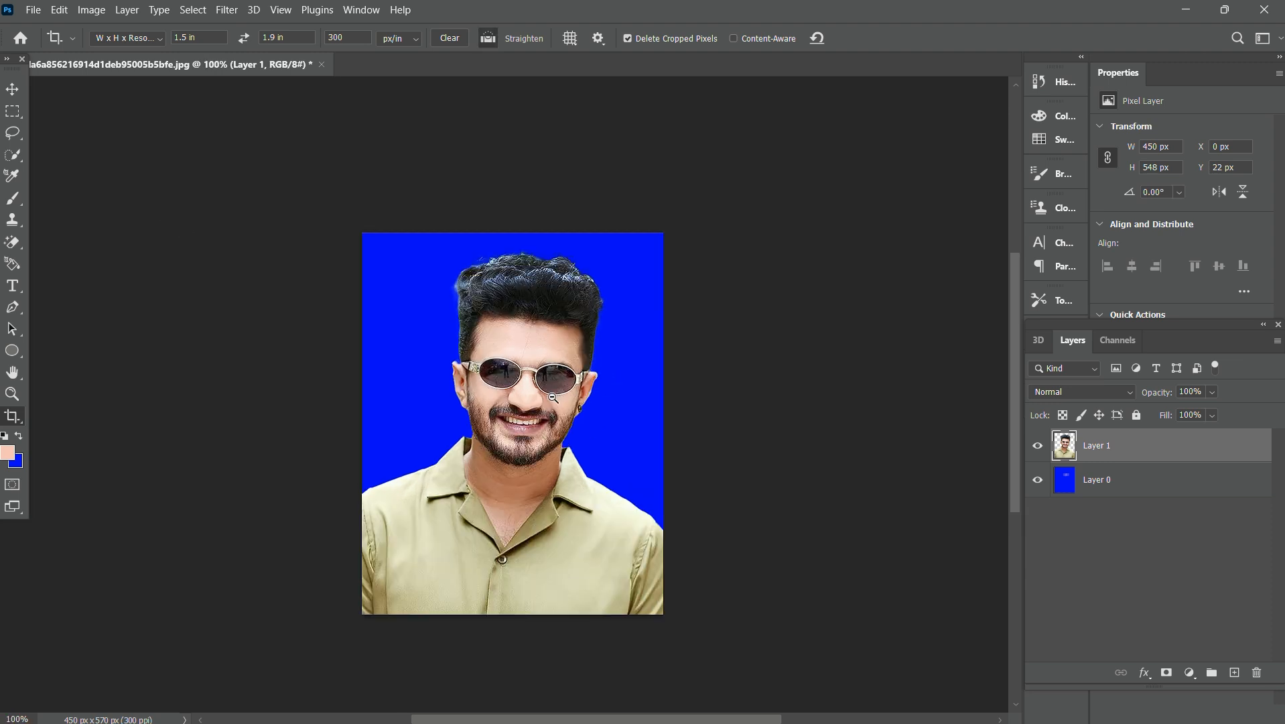
Step: Flatten the cropped portrait into a single background layer
left_click(556, 396, "ctrl+alt")
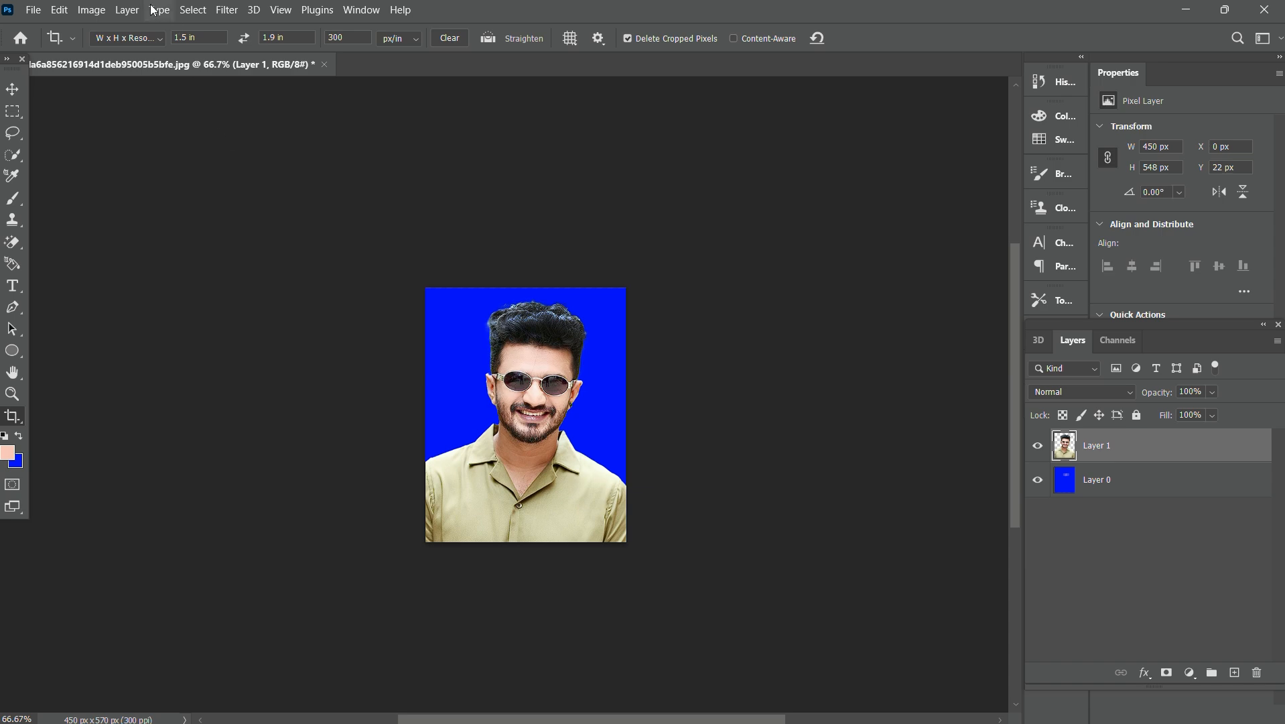
left_click(127, 10)
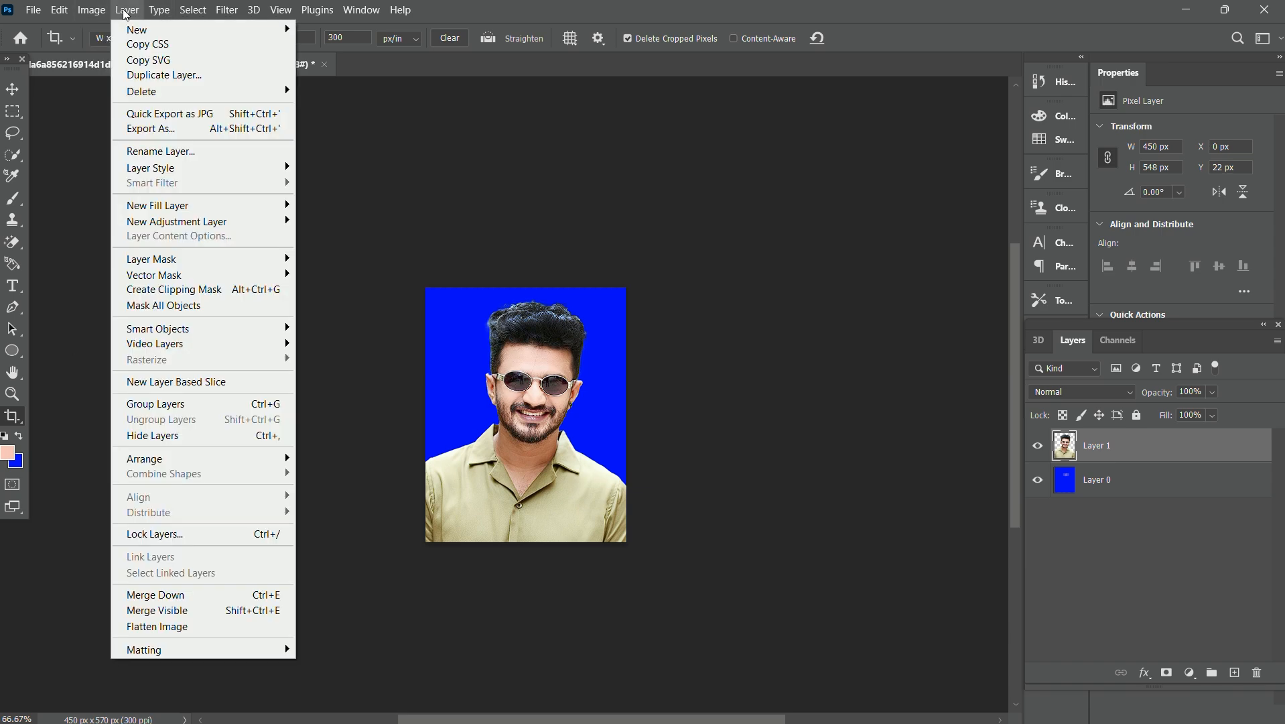
left_click(191, 628)
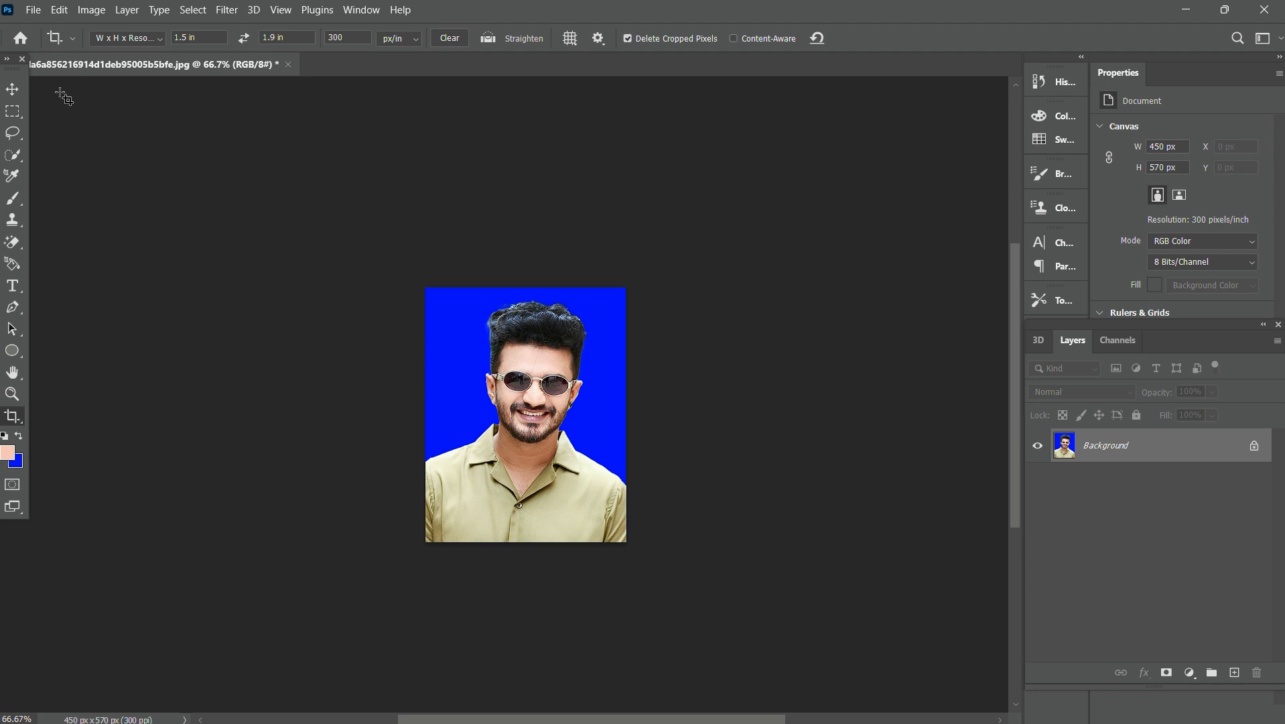
Step: Create a new A4 document, 210 x 297 mm at 300 ppi, in RGB Color with white background contents
left_click(26, 41)
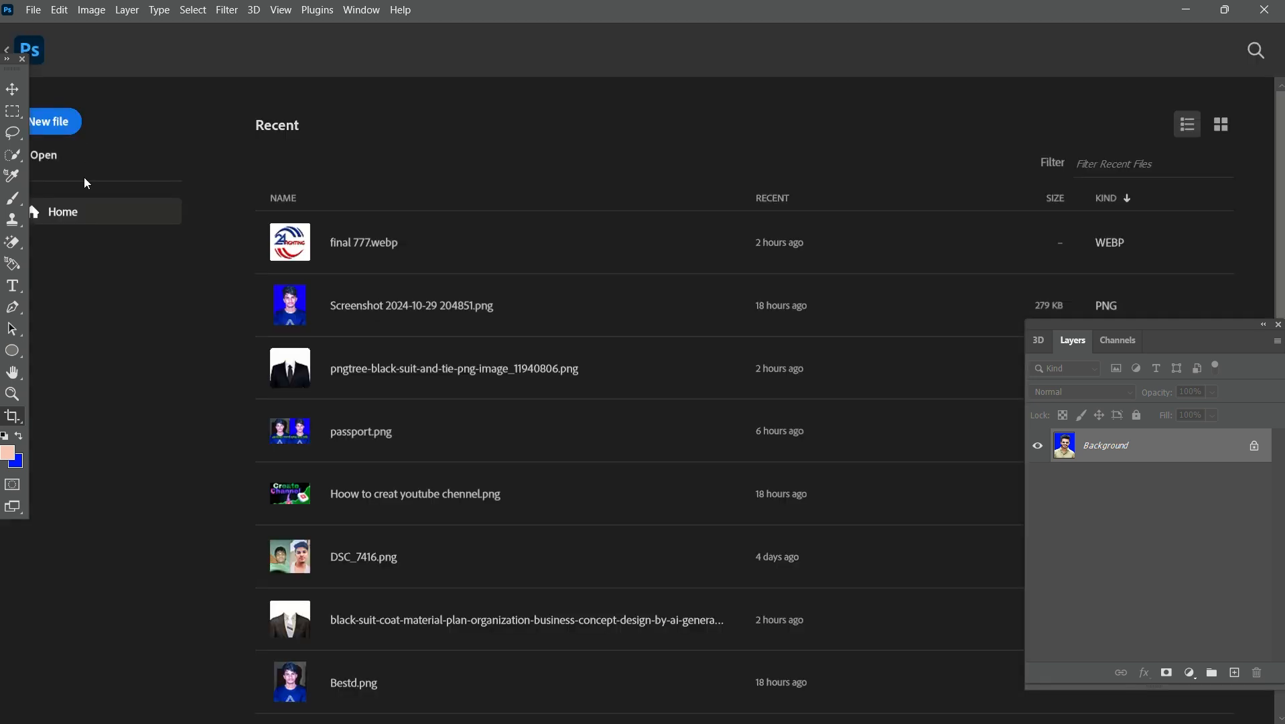
left_click(62, 124)
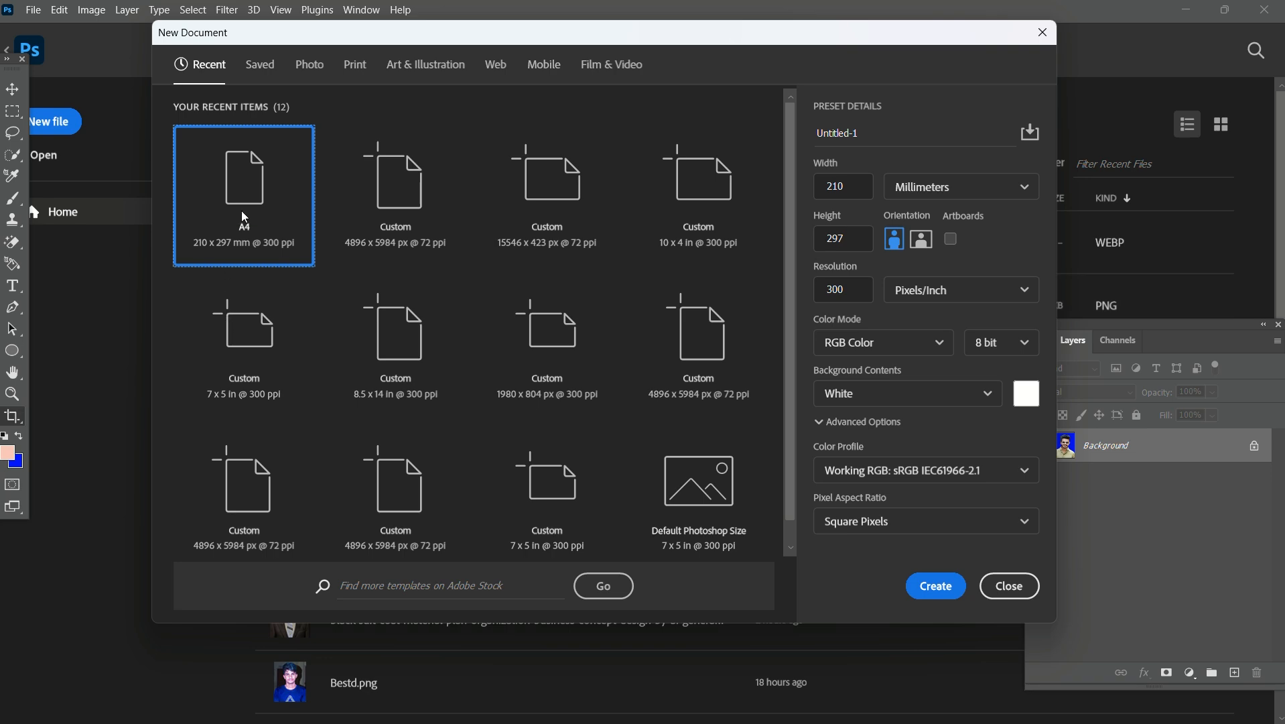
left_click(935, 584)
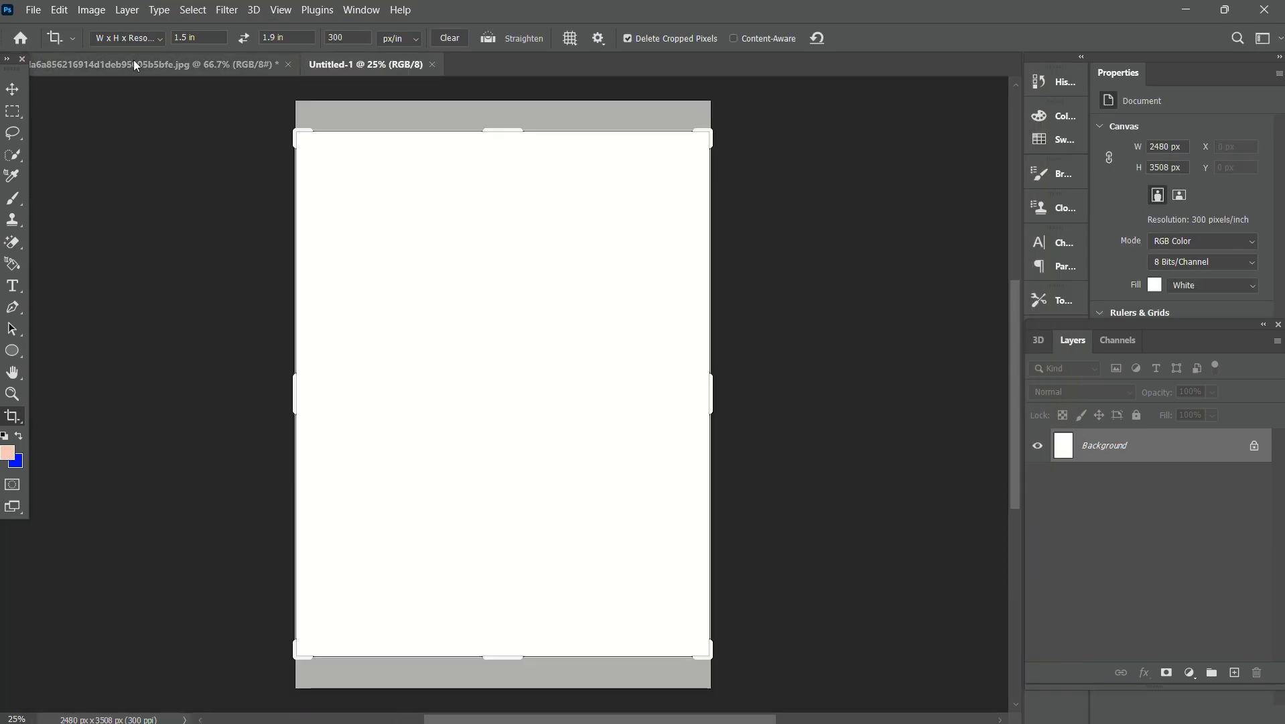
Step: Copy the entire flattened portrait and paste it into the blank A4 document
left_click(29, 69)
left_click(12, 89)
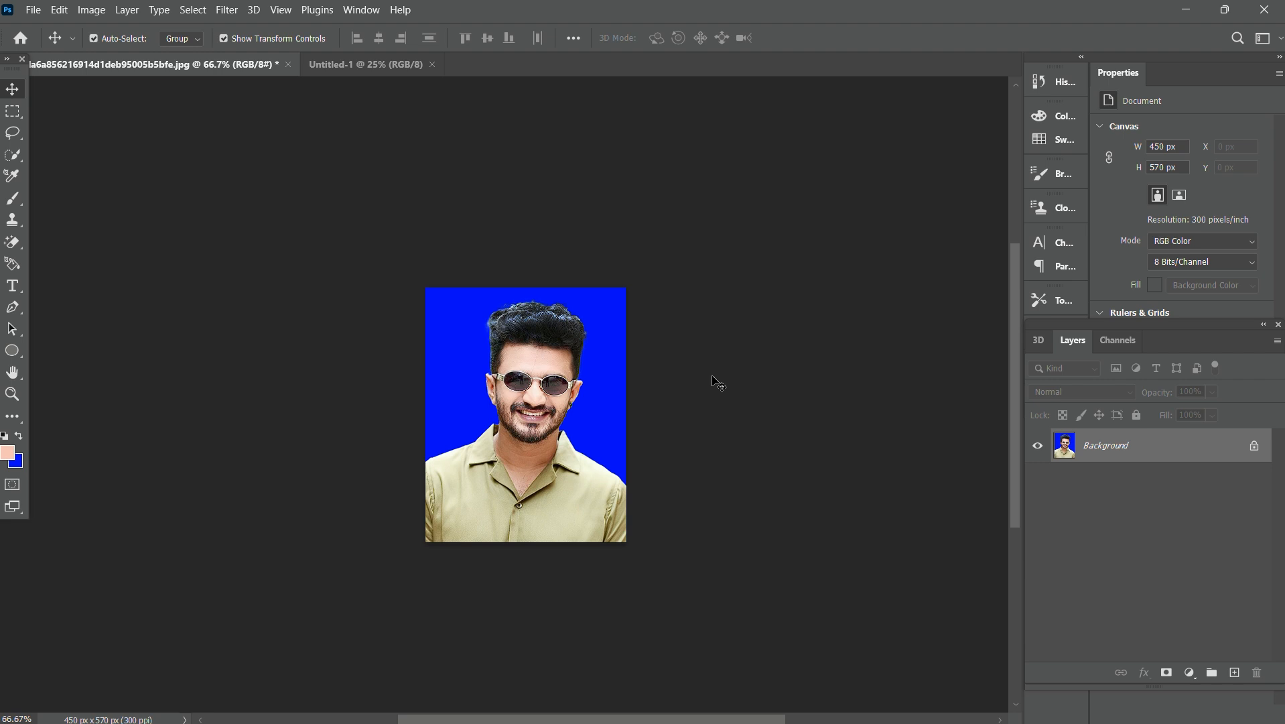
key("ctrl+a")
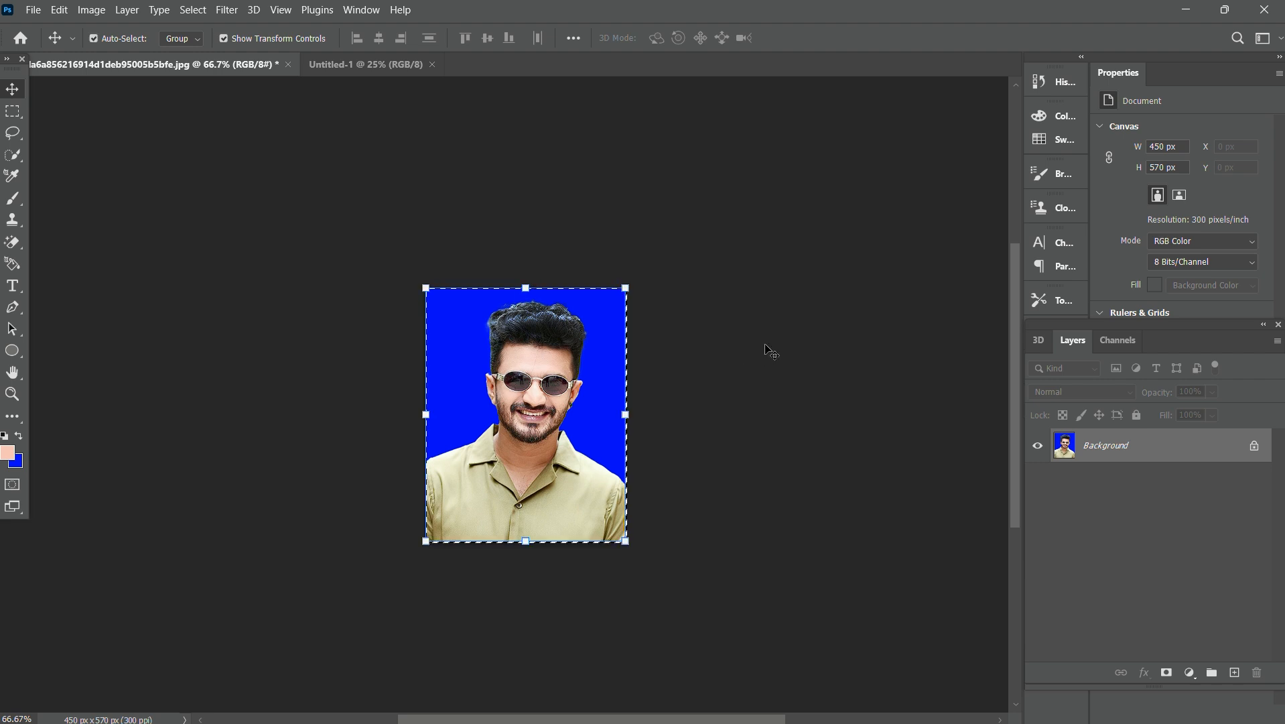
left_click(317, 67)
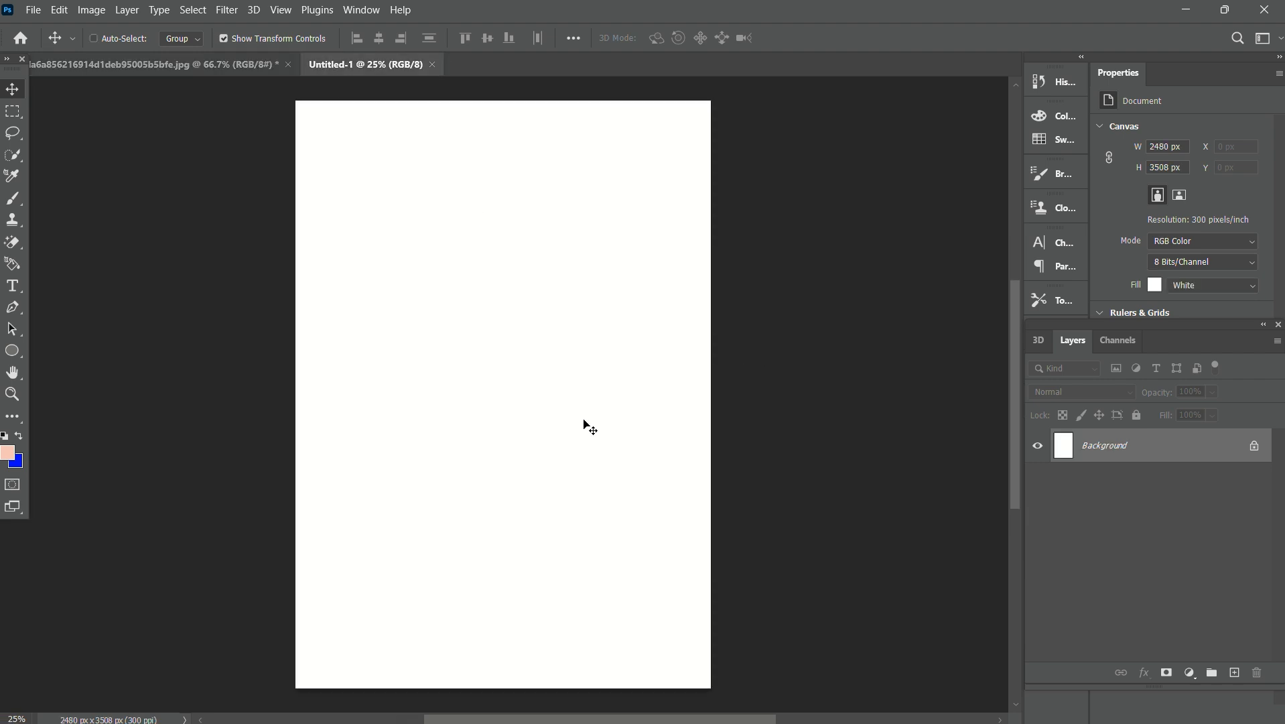
key("ctrl+v")
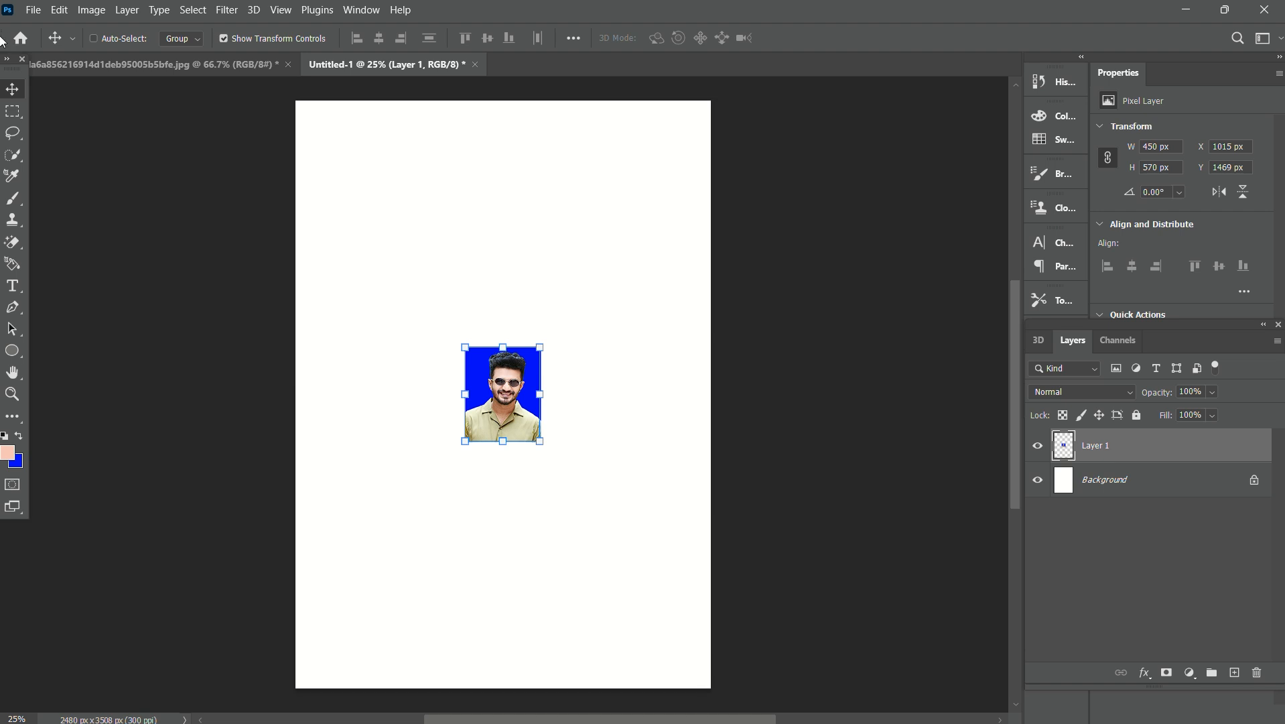
Step: Move the pasted portrait to the page's upper-left corner and duplicate it four times into an evenly spaced row across the page
left_click_drag(505, 423, 395, 338)
left_click(436, 174, "ctrl")
left_click(433, 173, "ctrl")
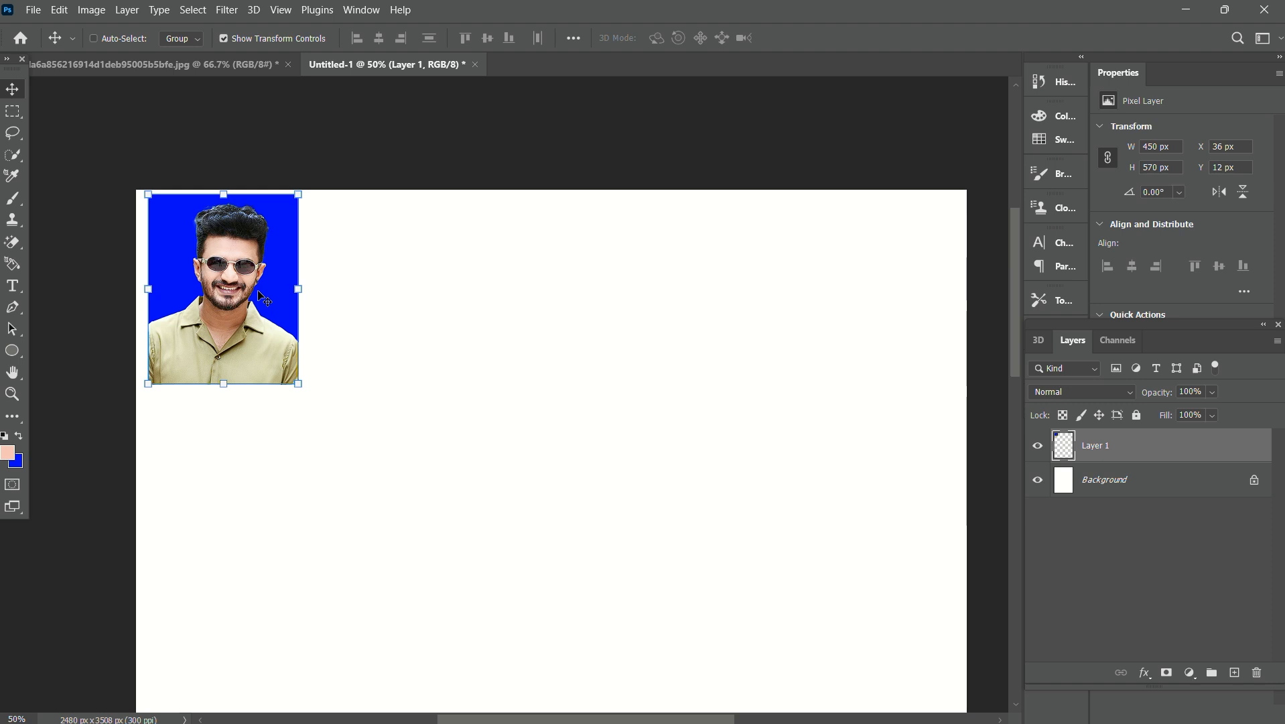
left_click_drag(245, 300, 898, 335)
scroll(871, 342, "down", 1)
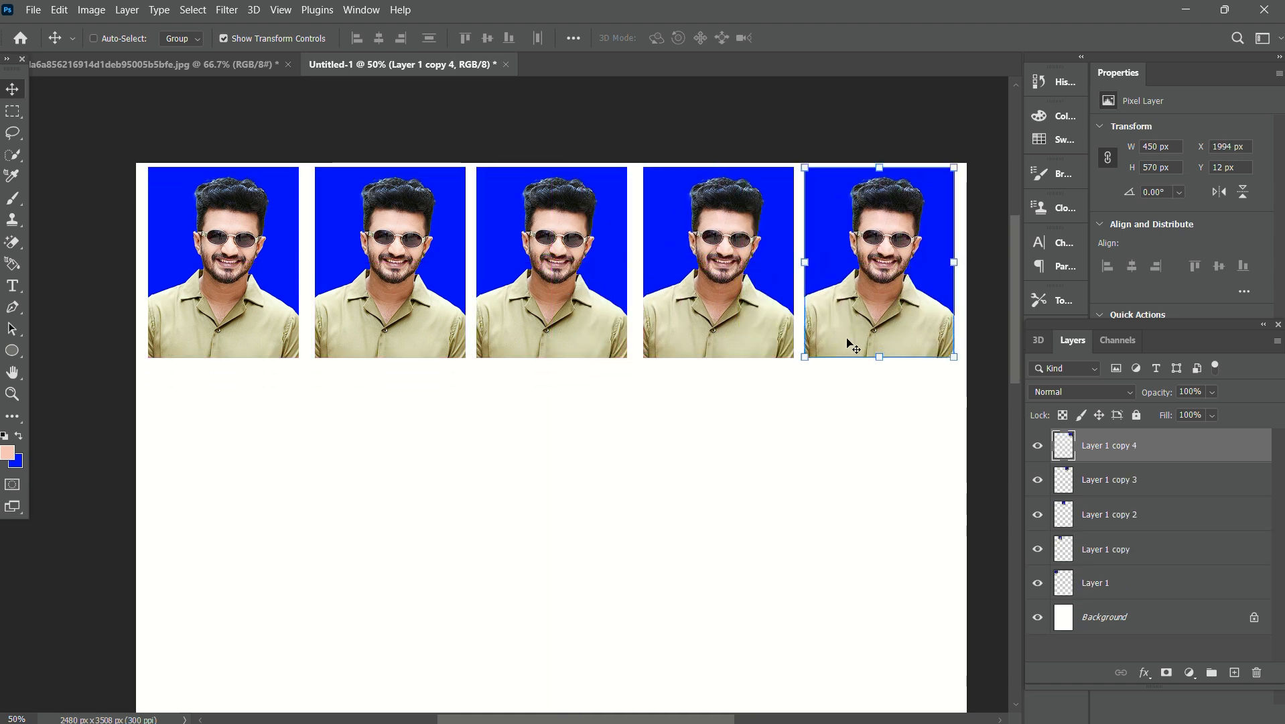
Step: Flatten the A4 page so the five portrait layers merge into the background
key("m")
left_click(127, 10)
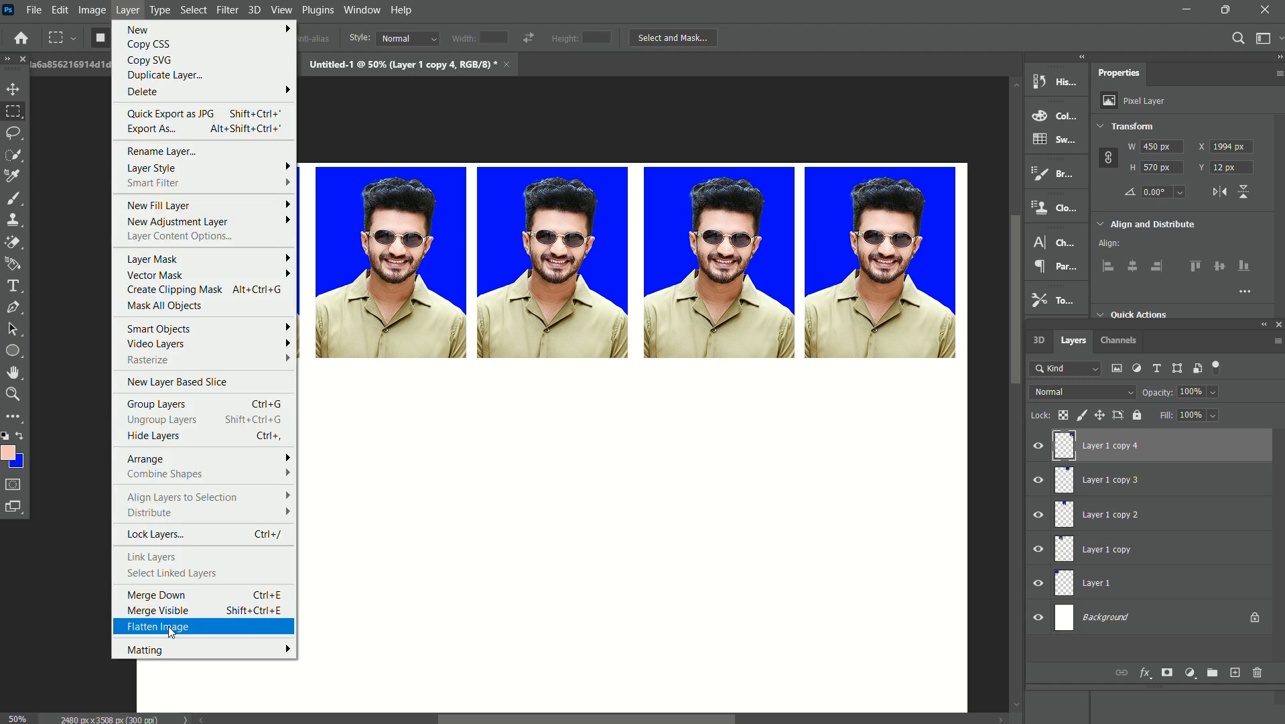
left_click(169, 626)
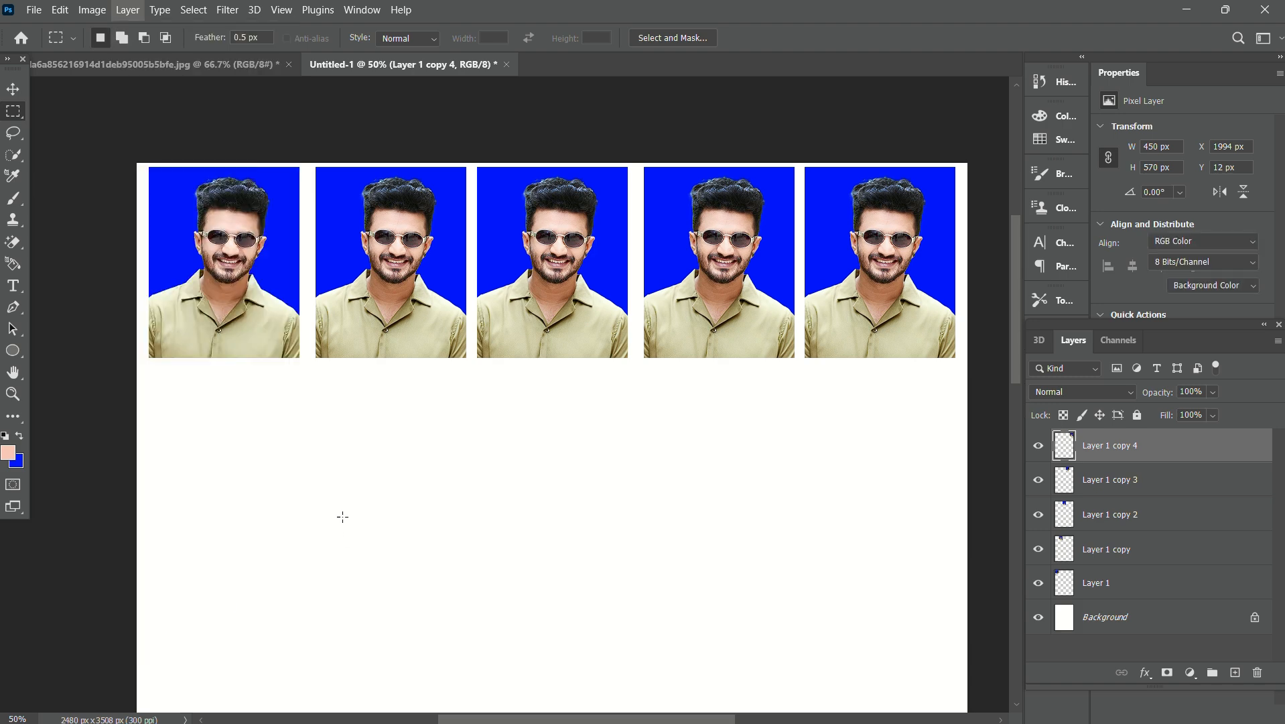
Step: Select the whole row of five portraits with the Rectangular Marquee Tool and place a copy directly beneath it
right_click(12, 110)
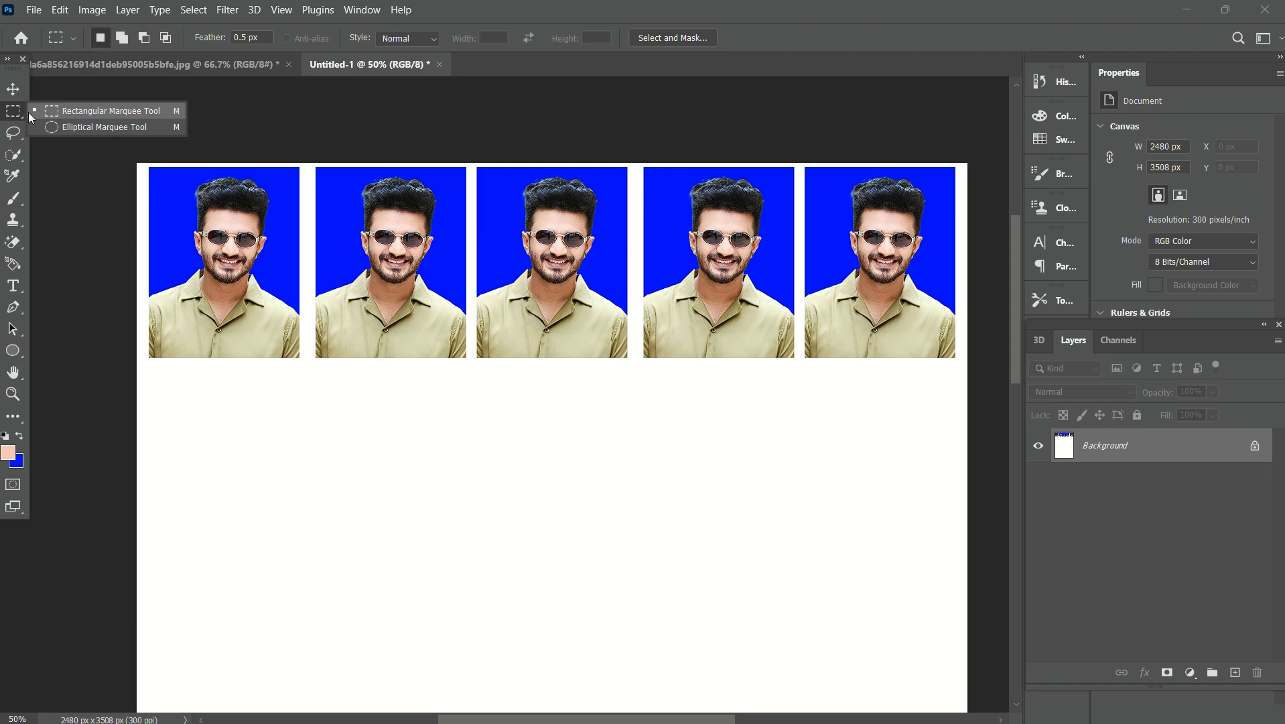
left_click(97, 114)
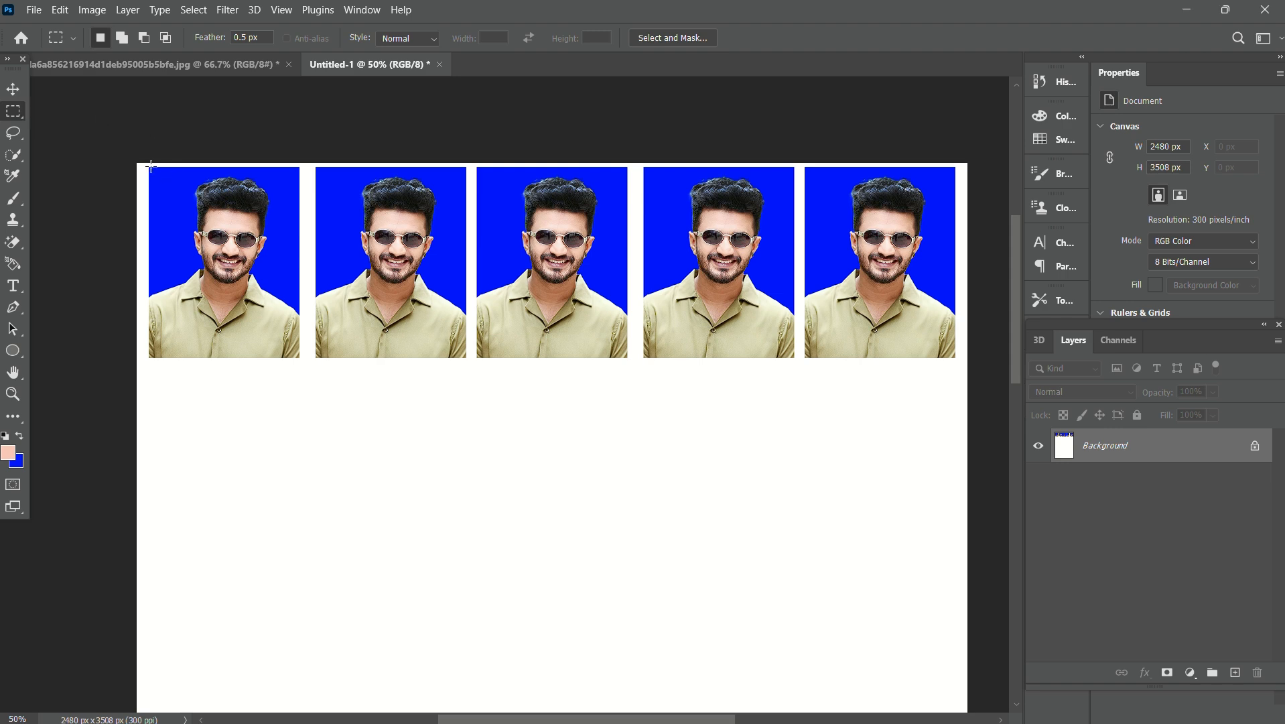
left_click_drag(149, 165, 958, 361)
left_click(12, 89)
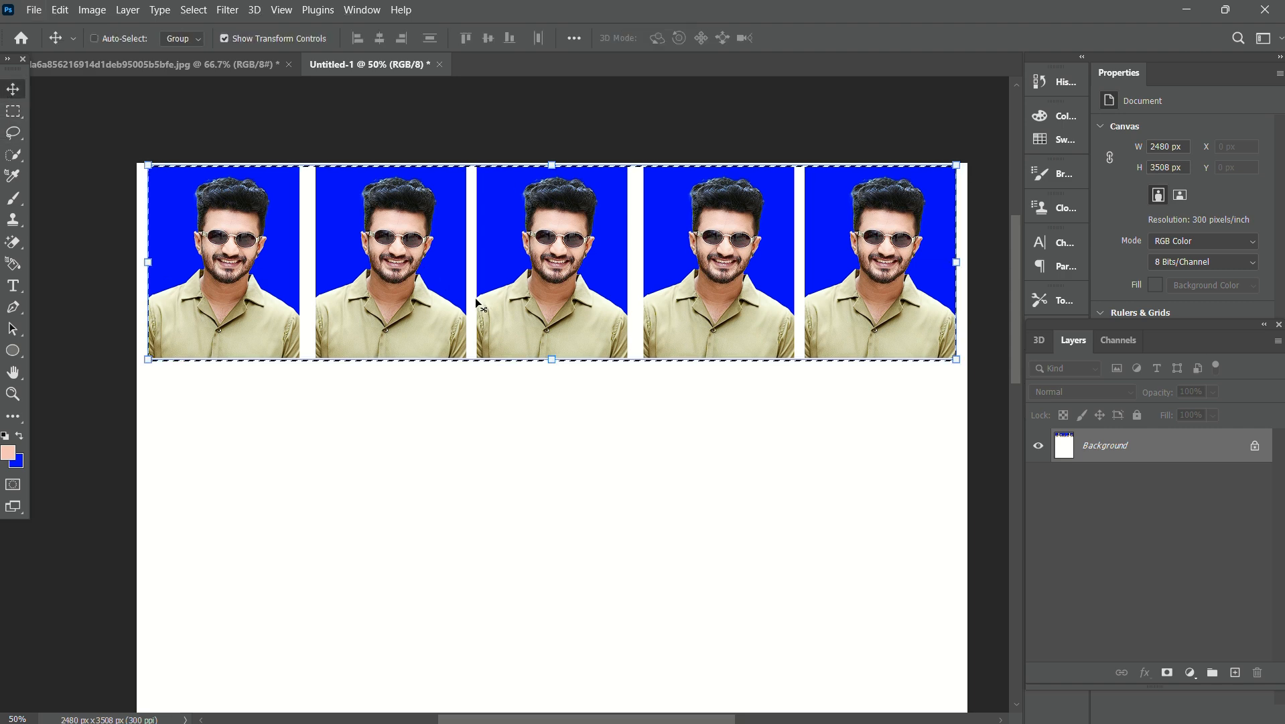
left_click_drag(540, 286, 534, 482)
scroll(534, 481, "down", 3)
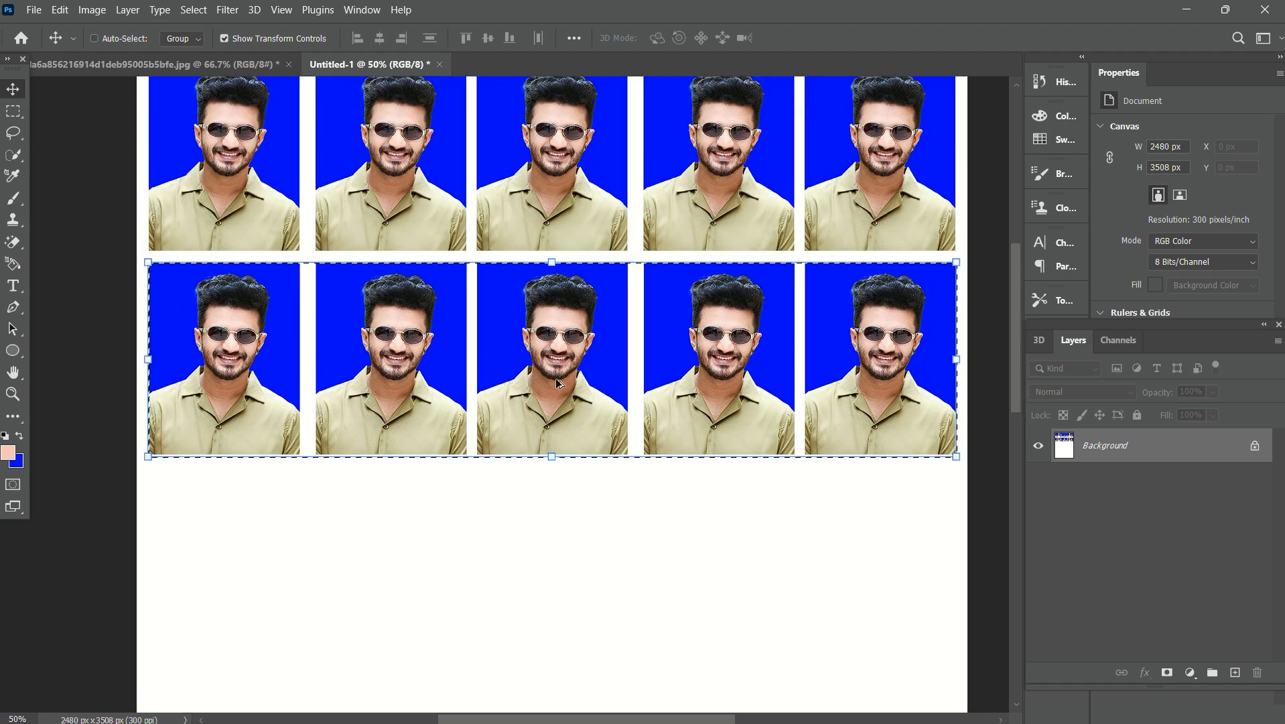
Step: Duplicate the selected portrait row three more times down the page to make five rows, and deselect
left_click_drag(560, 384, 559, 586)
scroll(550, 402, "down", 9)
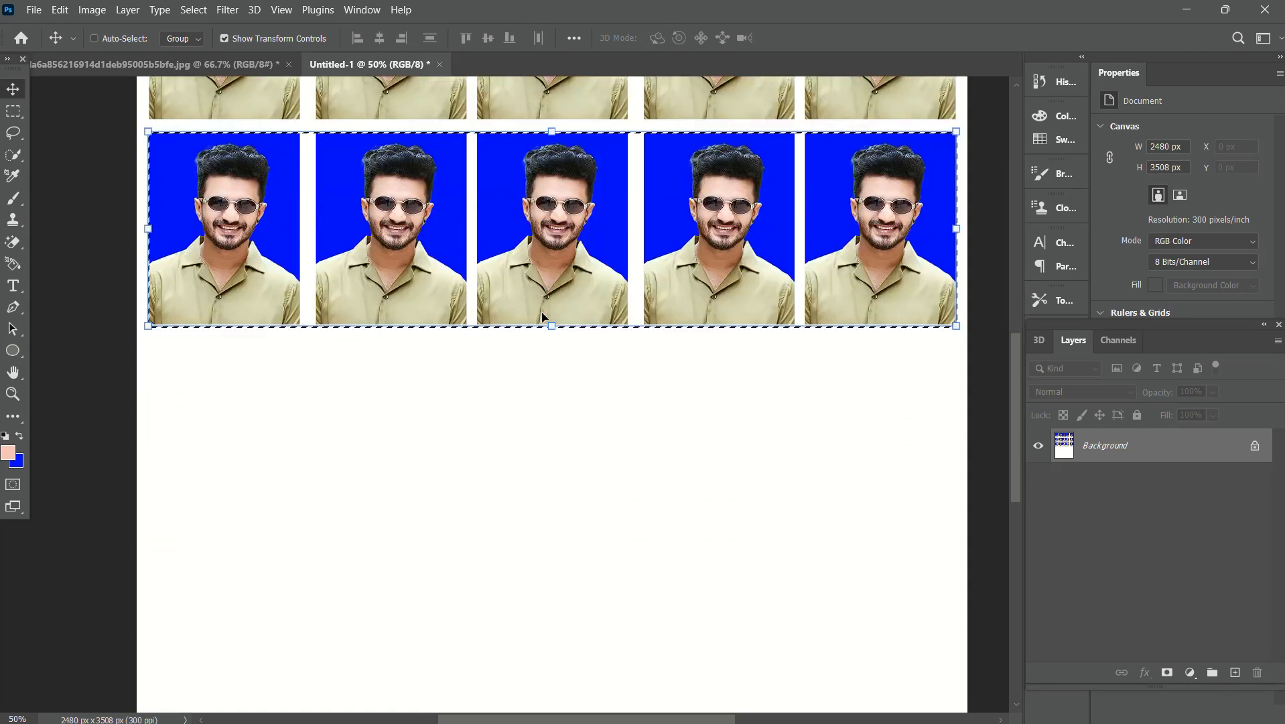
left_click_drag(570, 261, 569, 459)
scroll(571, 424, "down", 1)
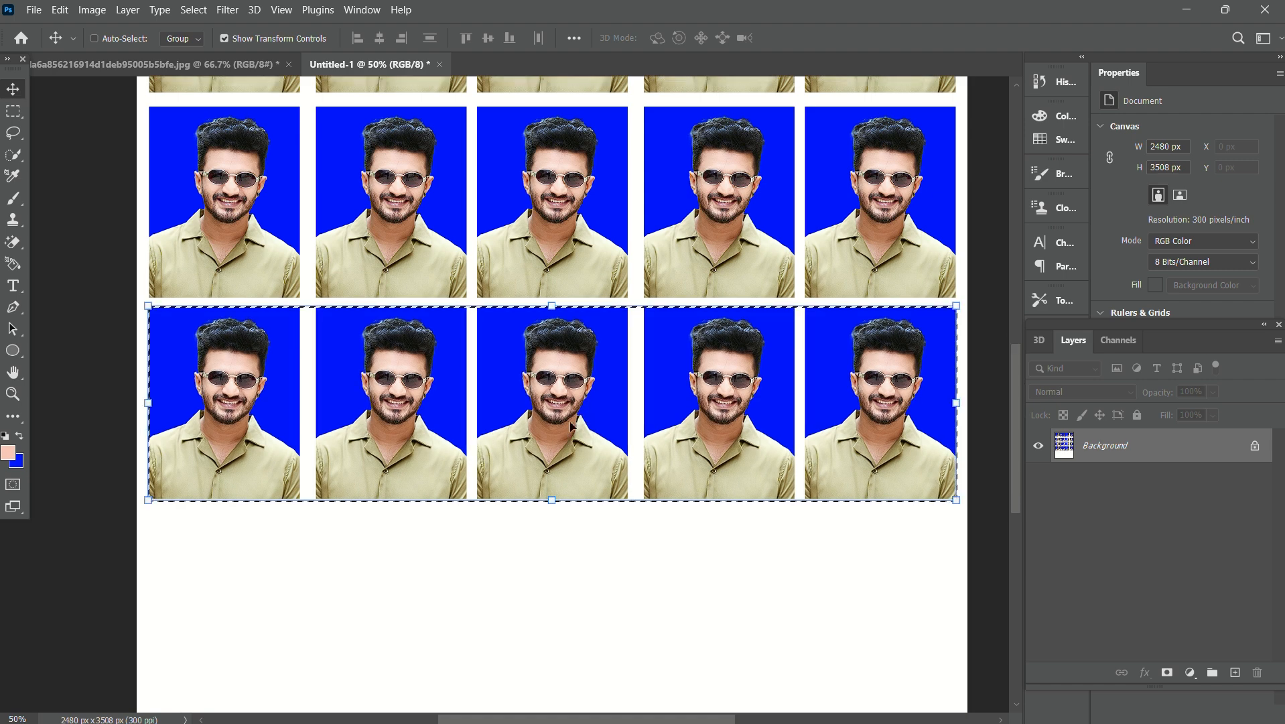
scroll(570, 425, "down", 3)
left_click_drag(616, 327, 616, 518)
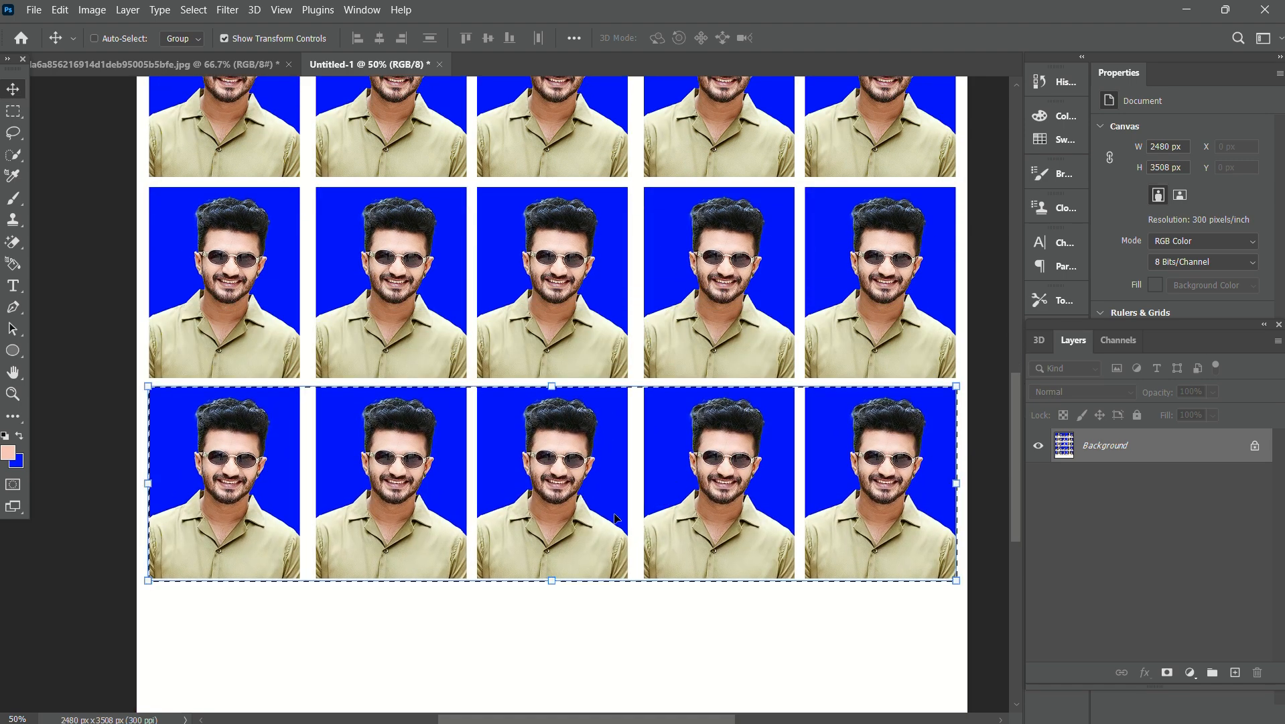
scroll(617, 518, "down", 4)
scroll(591, 450, "up", 2)
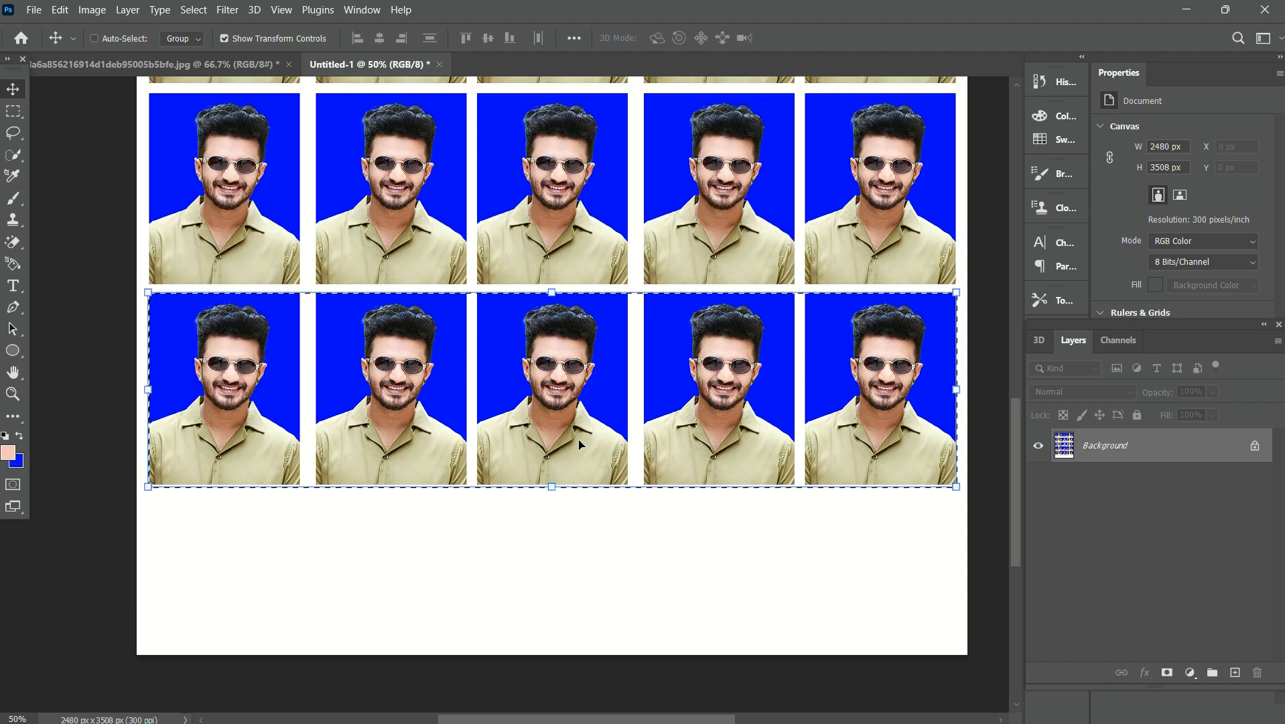
key("ctrl+minus")
key("ctrl+minus")
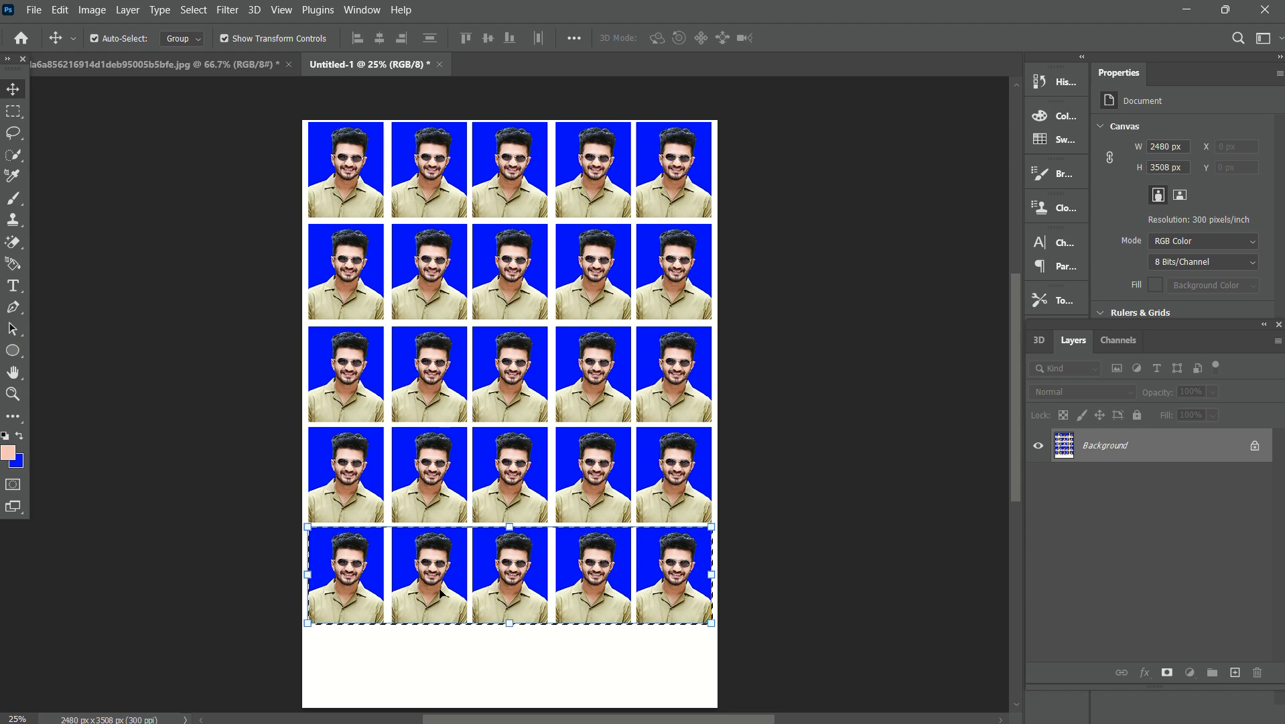
key("ctrl+d")
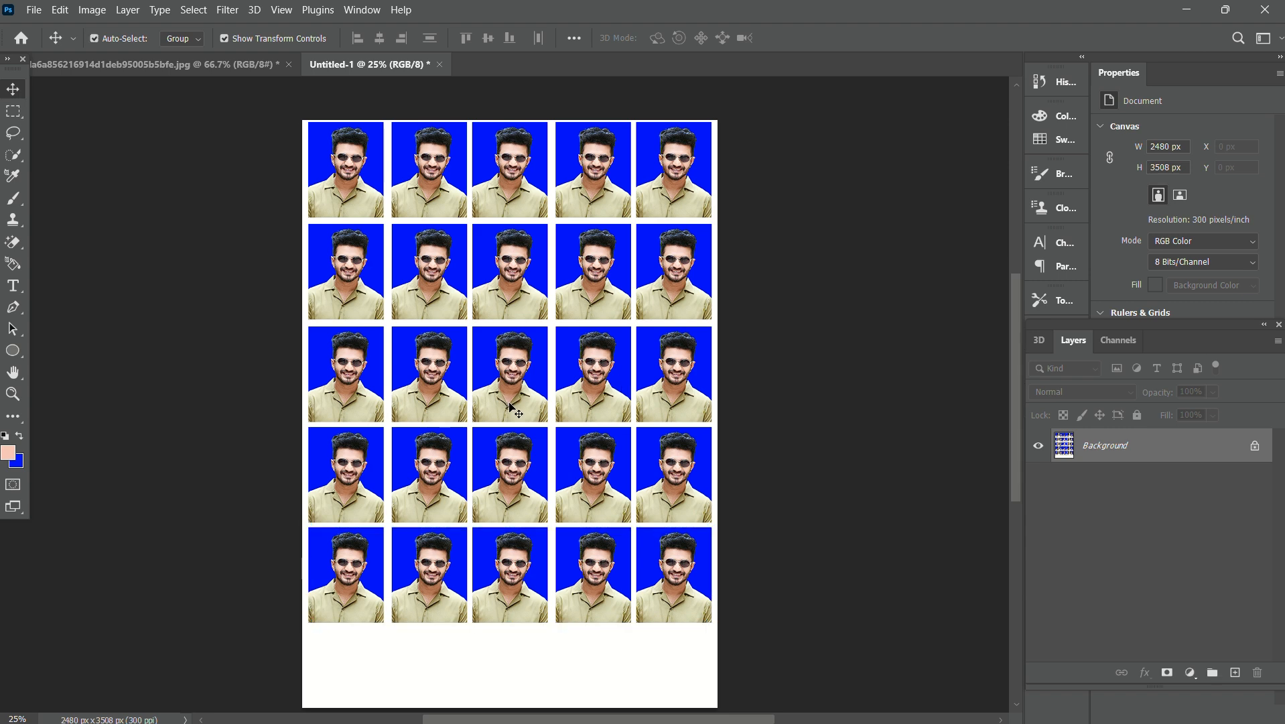
left_click(515, 405, "alt")
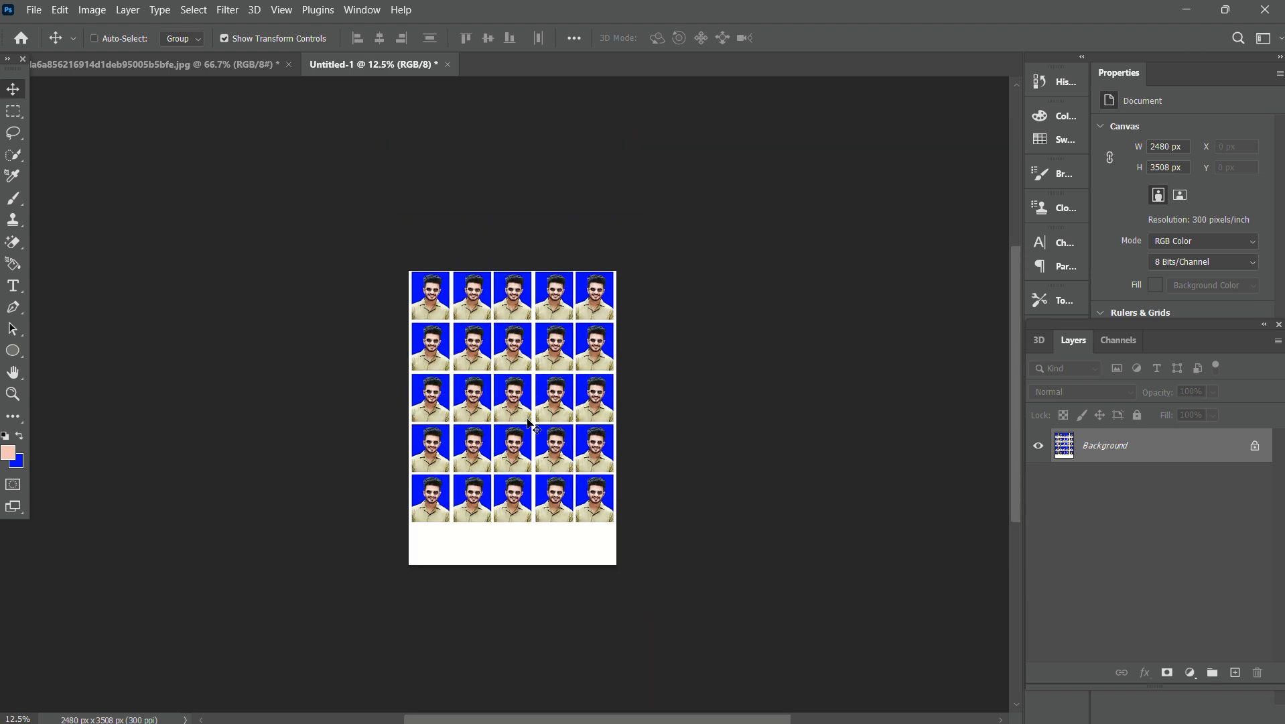
left_click(525, 338, "ctrl")
left_click(524, 338, "ctrl")
left_click(526, 337, "alt")
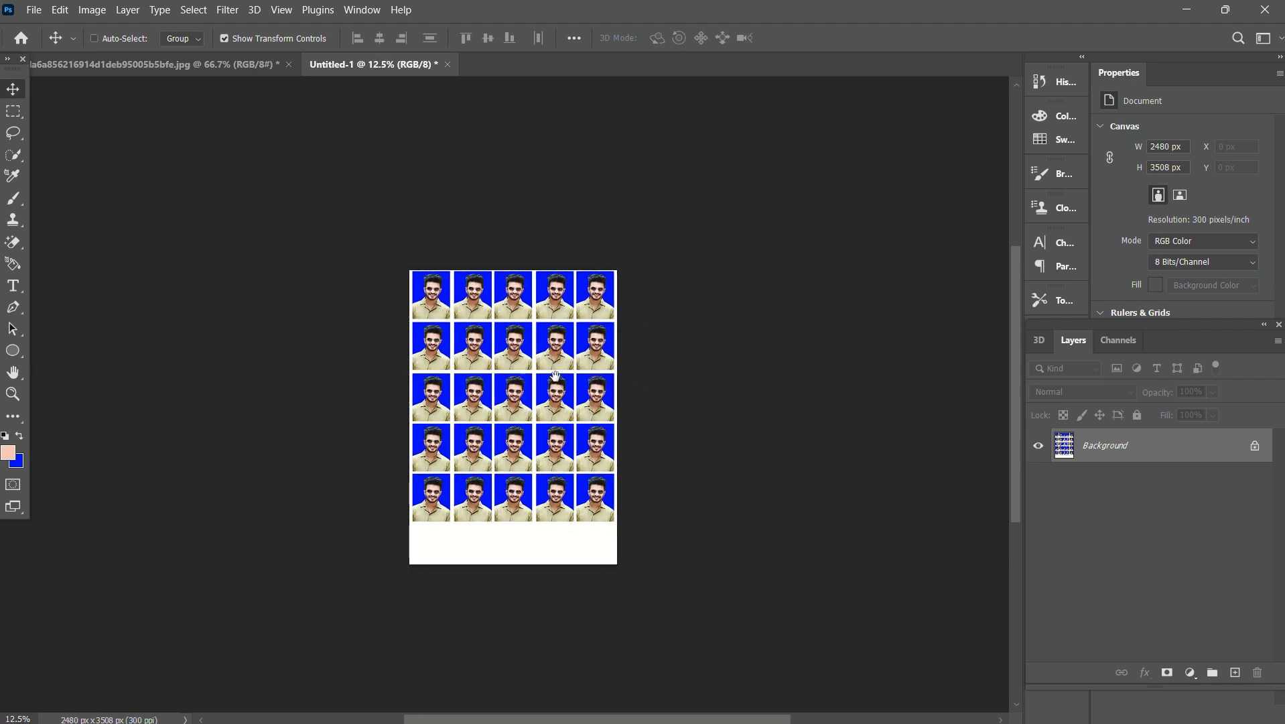
left_click(534, 372, "ctrl")
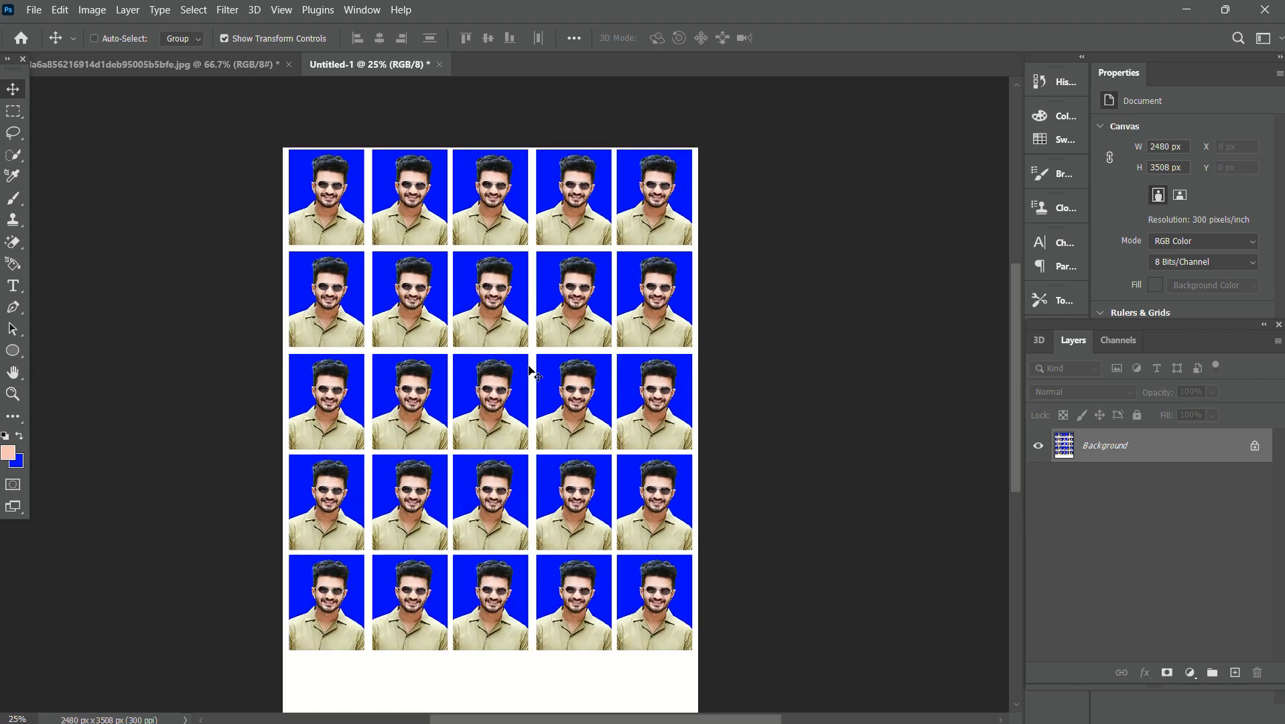